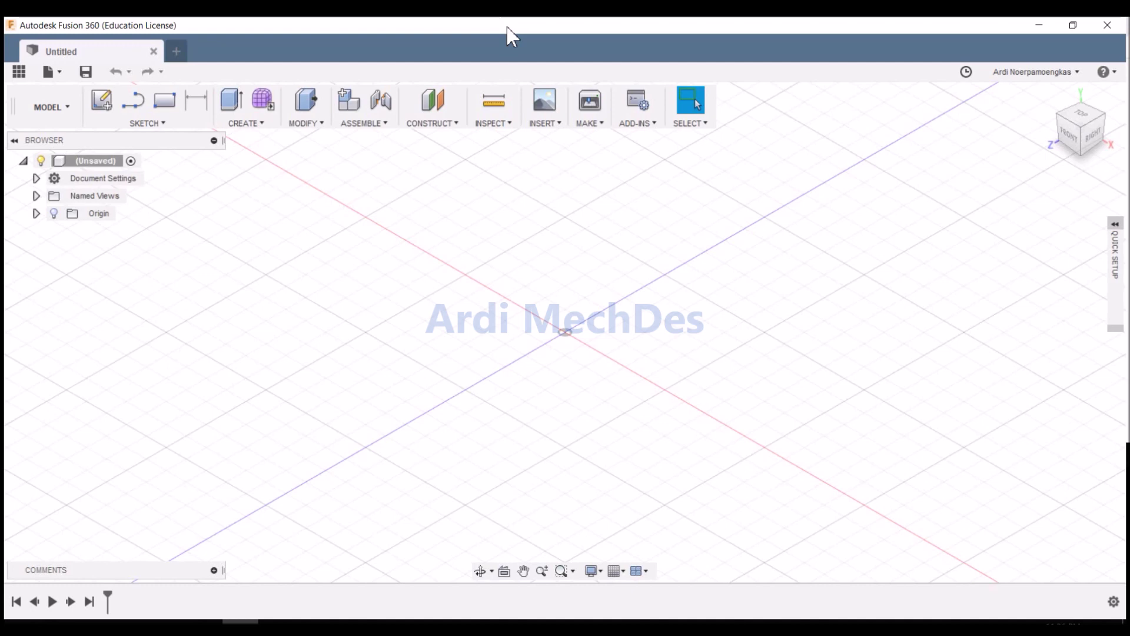
Step: On the YZ plane, draw a closed right triangle with its right-angle corner at the origin
{"action": "left_click", "coordinate": [101, 100]}
{"action": "left_click", "coordinate": [532, 321]}
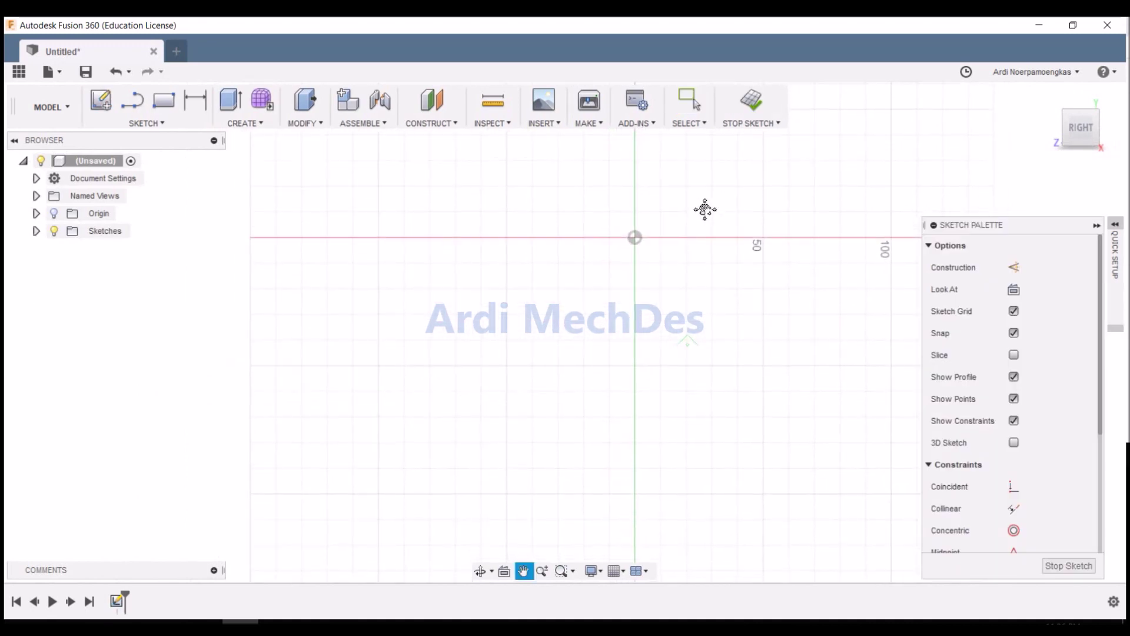
{"action": "left_click", "coordinate": [131, 100]}
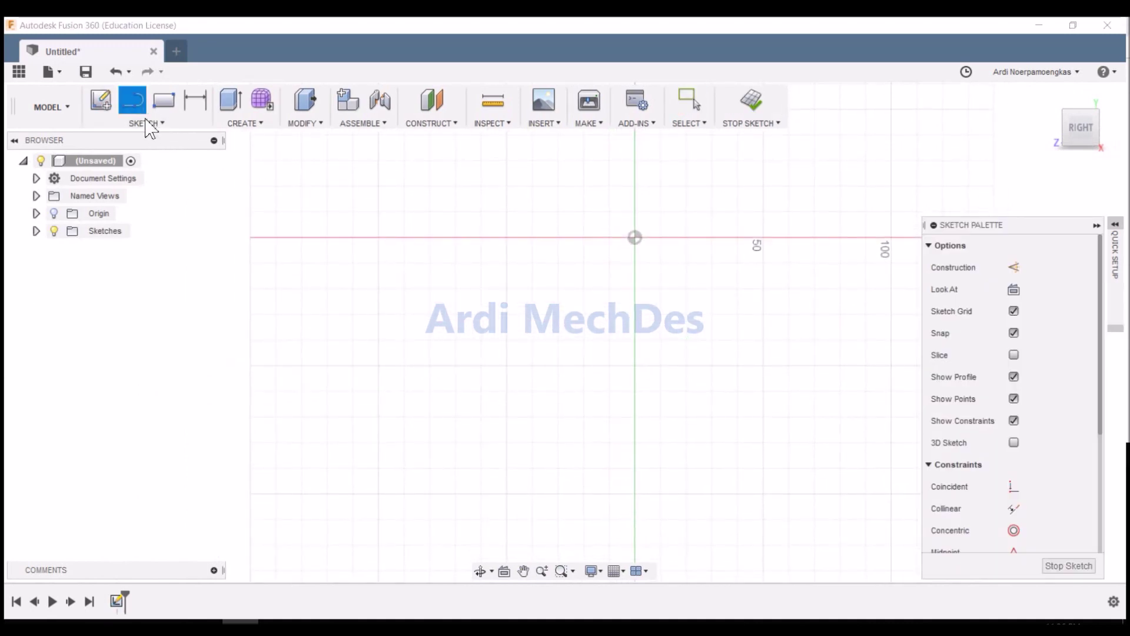
{"action": "left_click", "coordinate": [635, 238]}
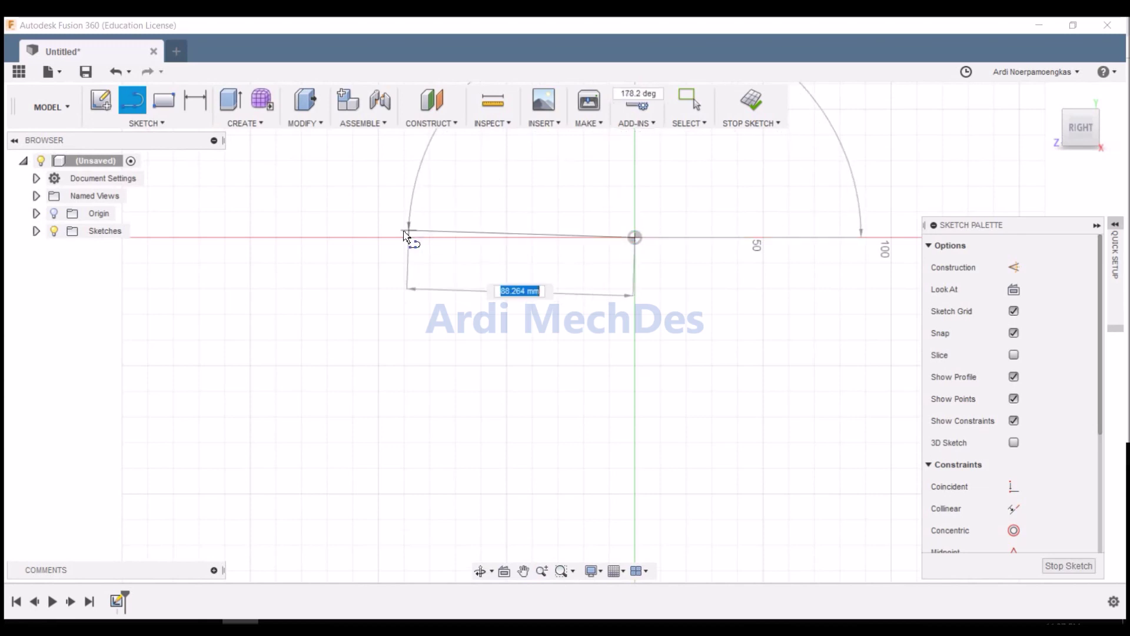
{"action": "left_click", "coordinate": [379, 239]}
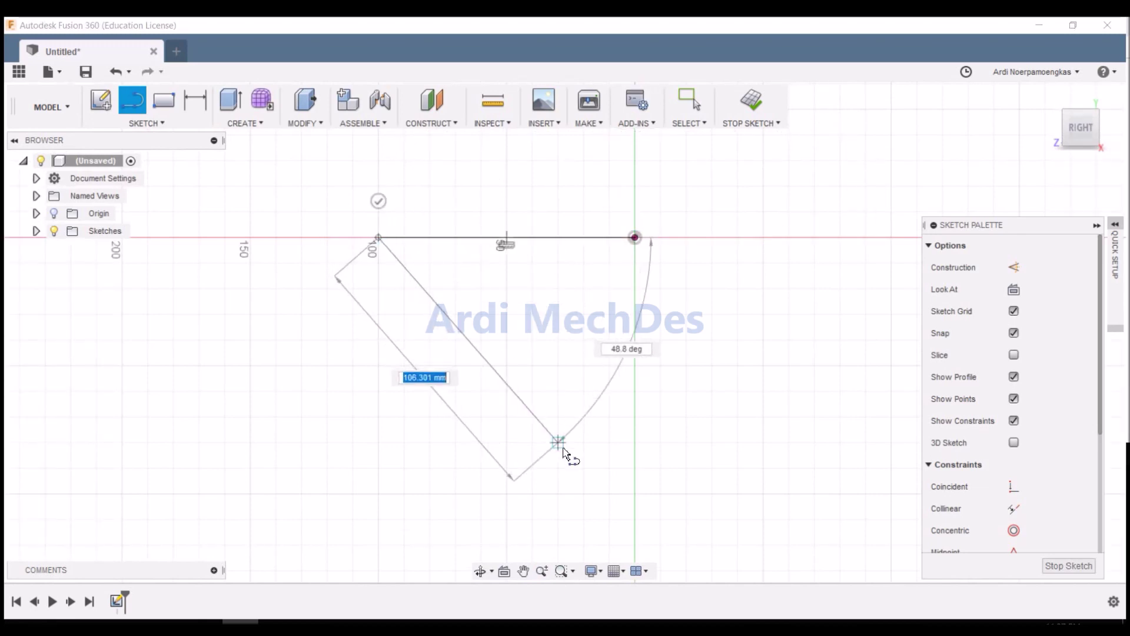
{"action": "left_click", "coordinate": [634, 494]}
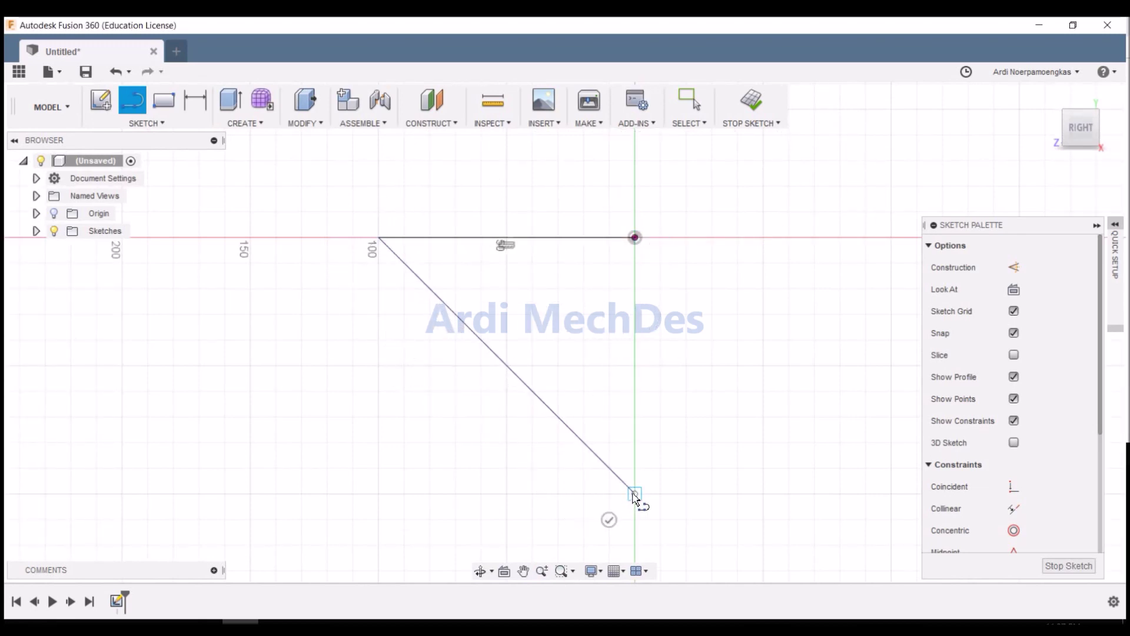
{"action": "left_click", "coordinate": [635, 238]}
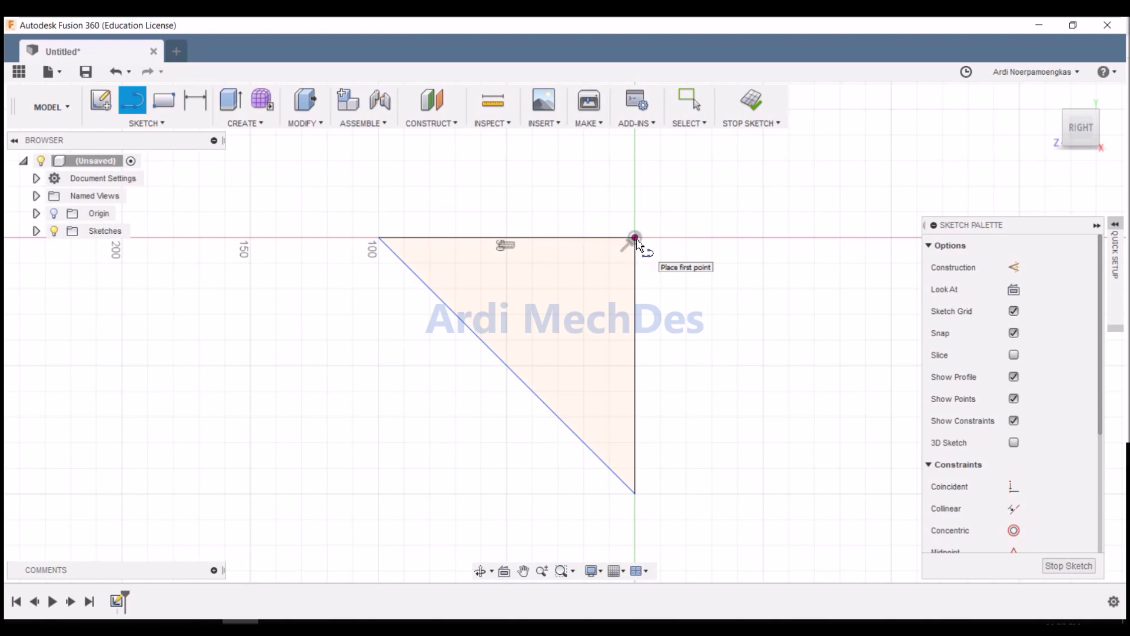
{"action": "left_click", "coordinate": [201, 110]}
Step: Dimension the top and vertical triangle legs to 100 mm each and finish the sketch
{"action": "left_click", "coordinate": [442, 239]}
{"action": "left_click", "coordinate": [441, 195]}
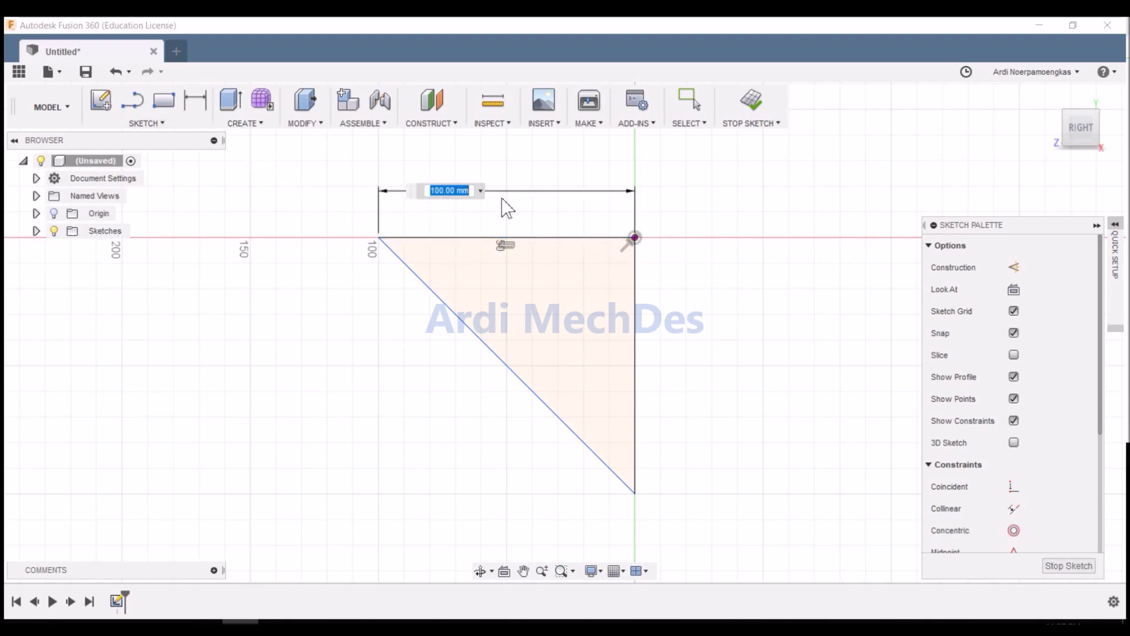
{"action": "right_click", "coordinate": [744, 174]}
{"action": "left_click", "coordinate": [792, 171]}
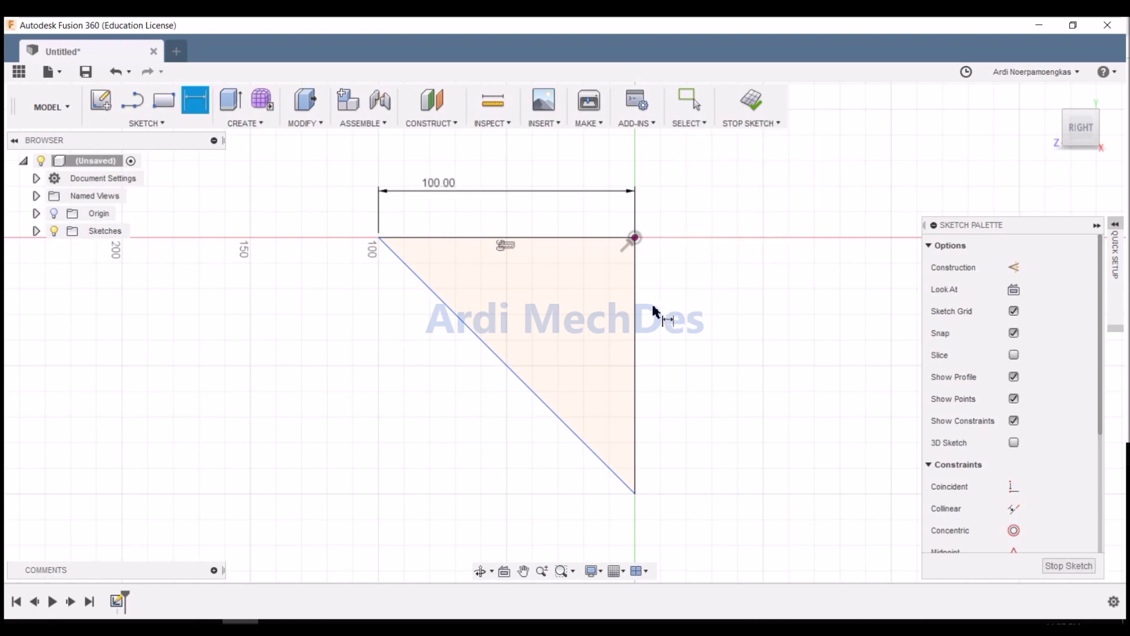
{"action": "left_click", "coordinate": [635, 313]}
{"action": "left_click", "coordinate": [676, 315]}
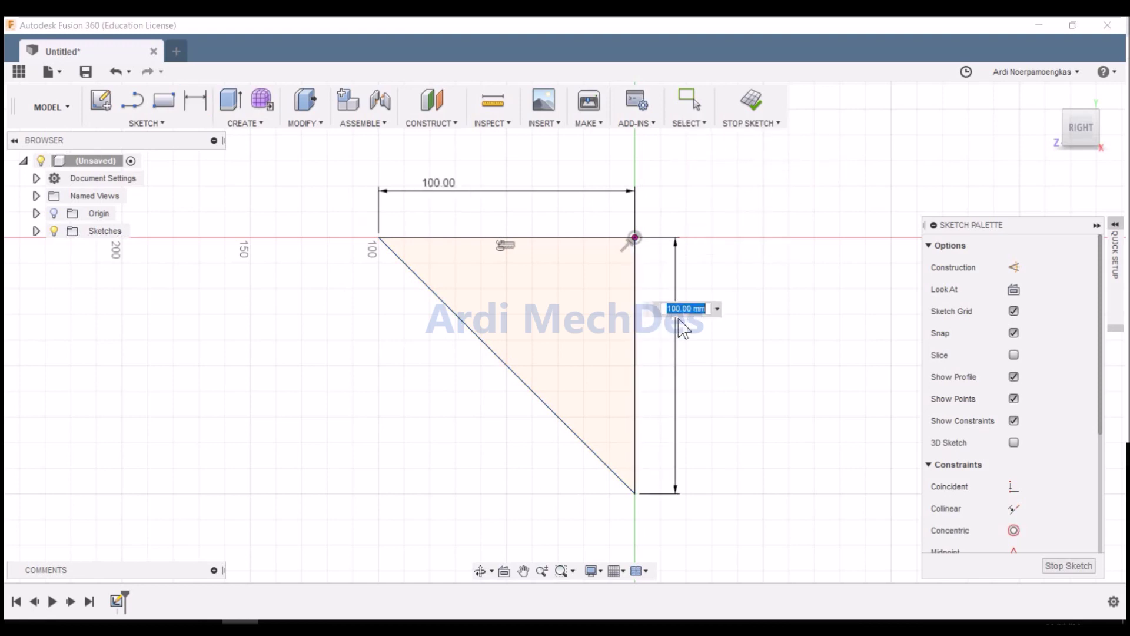
{"action": "right_click", "coordinate": [776, 383]}
{"action": "left_click", "coordinate": [807, 384]}
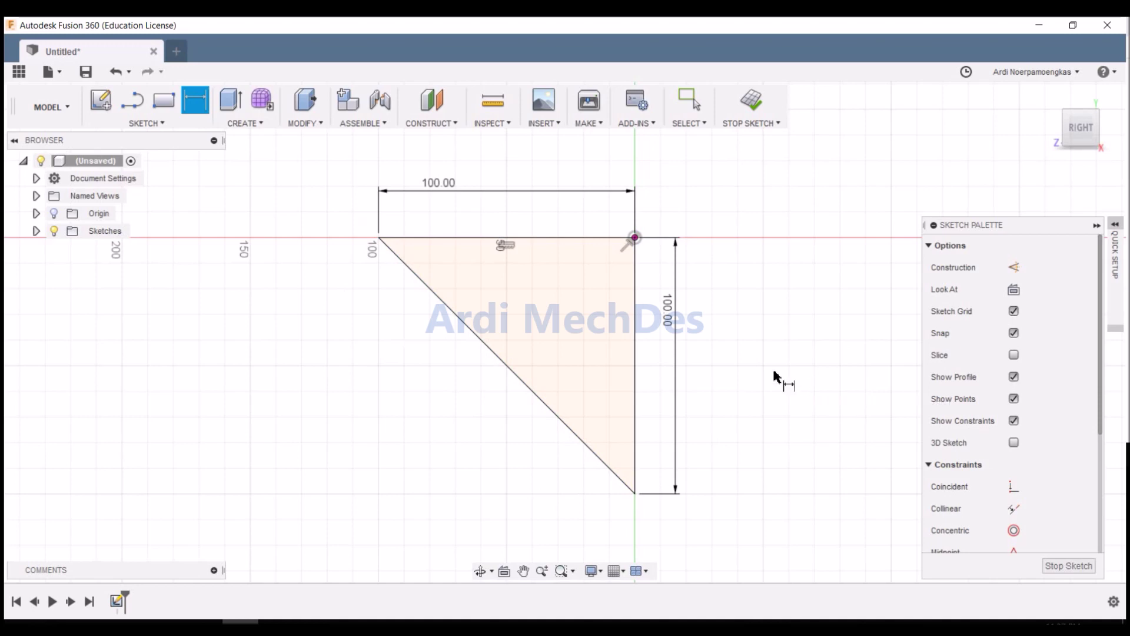
{"action": "left_click", "coordinate": [750, 112]}
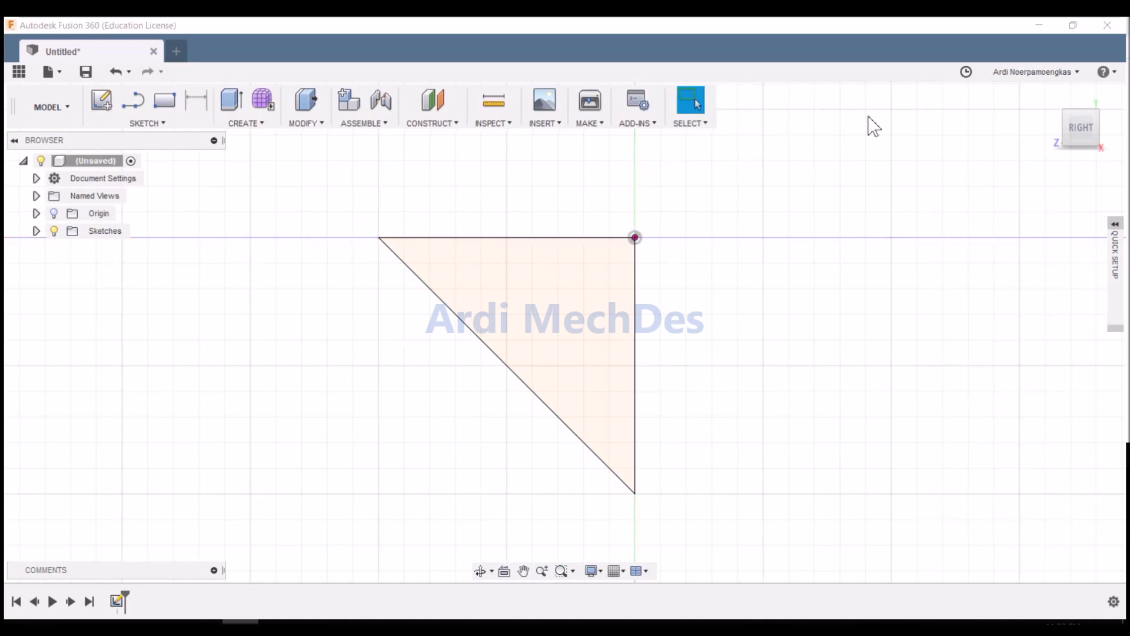
Step: Extrude the triangle profile symmetrically, whole length 20 mm, into a solid plate
{"action": "left_click", "coordinate": [1050, 95]}
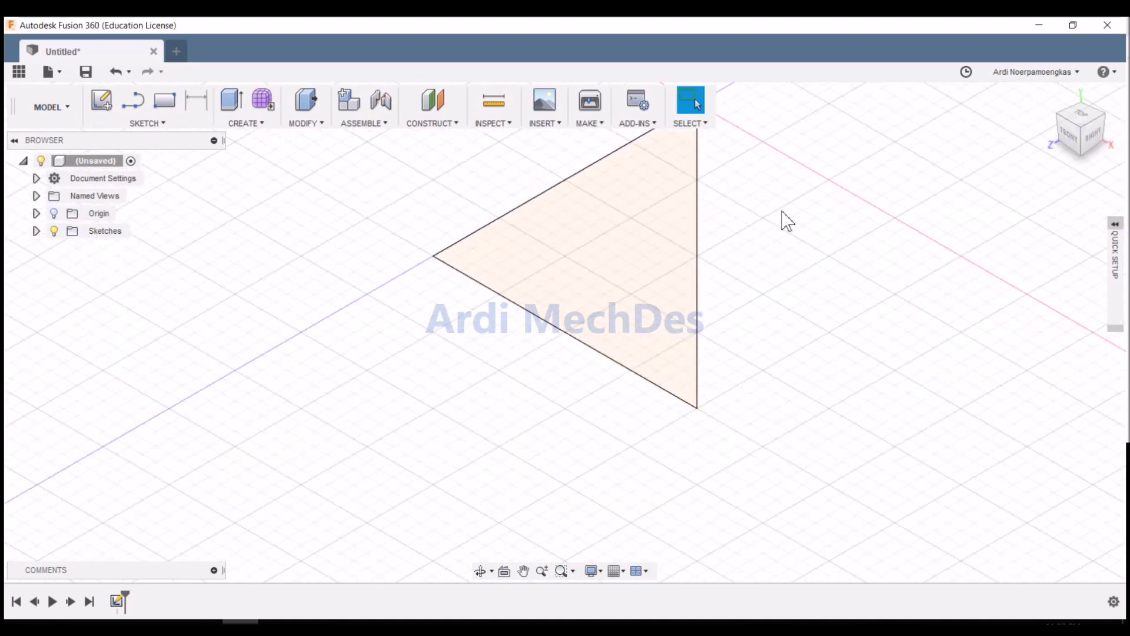
{"action": "middle_click_drag", "start_coordinate": [767, 202], "coordinate": [738, 242]}
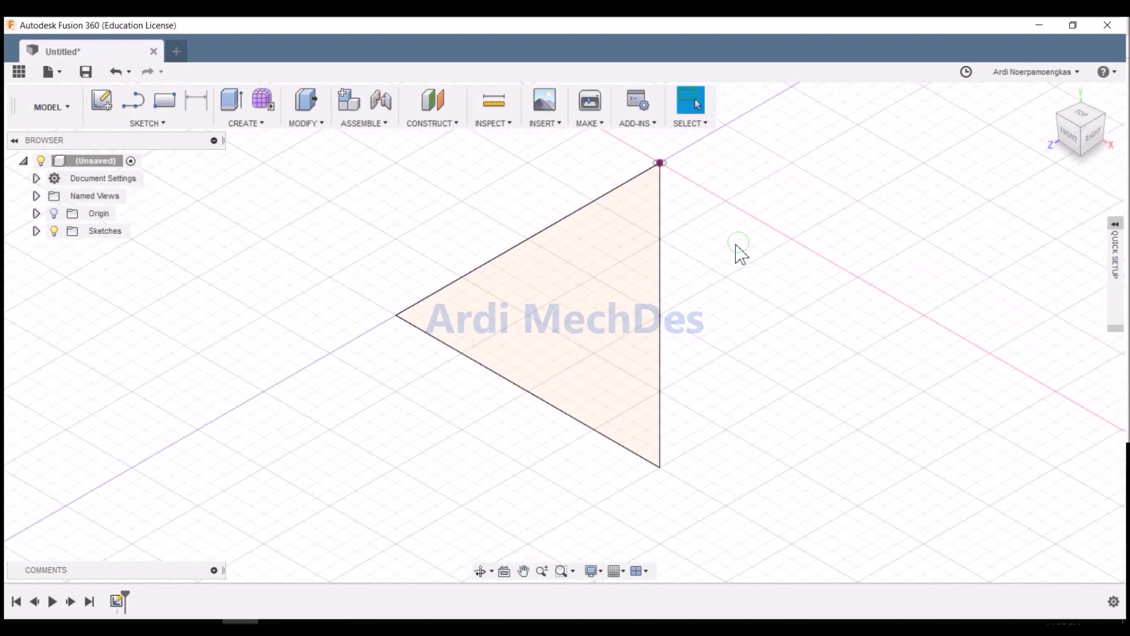
{"action": "left_click", "coordinate": [240, 114]}
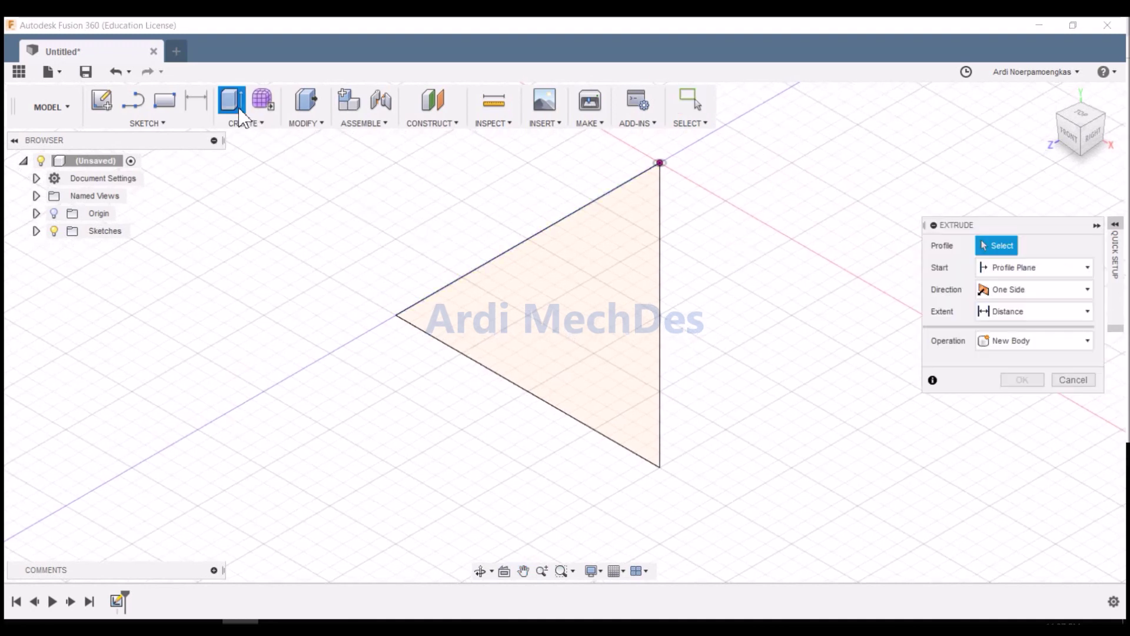
{"action": "left_click", "coordinate": [571, 325]}
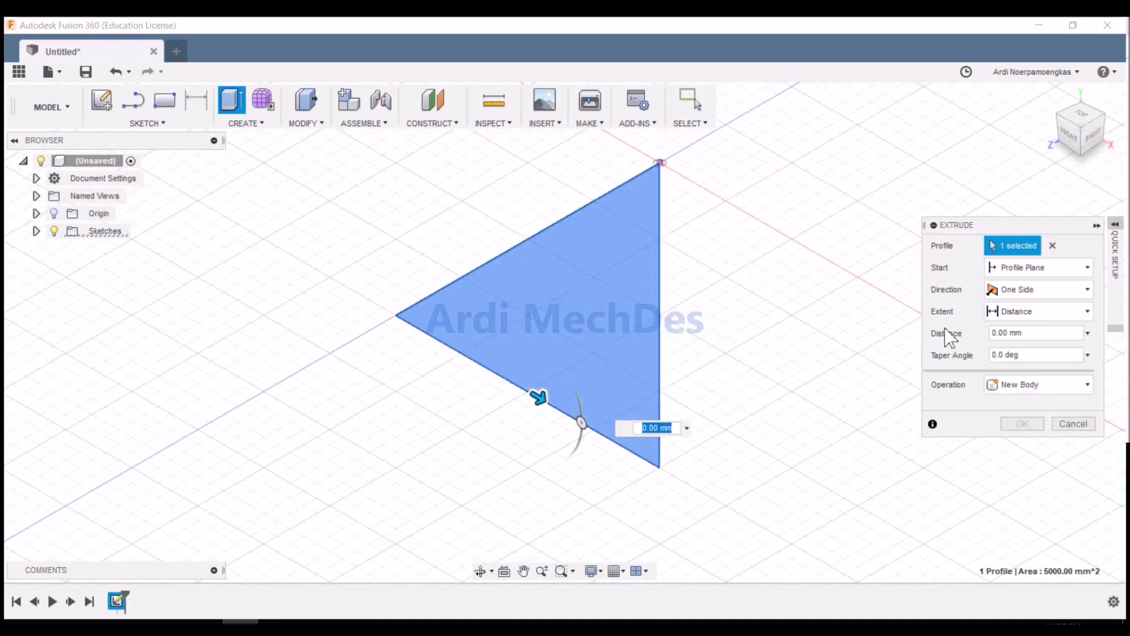
{"action": "left_click", "coordinate": [1058, 291]}
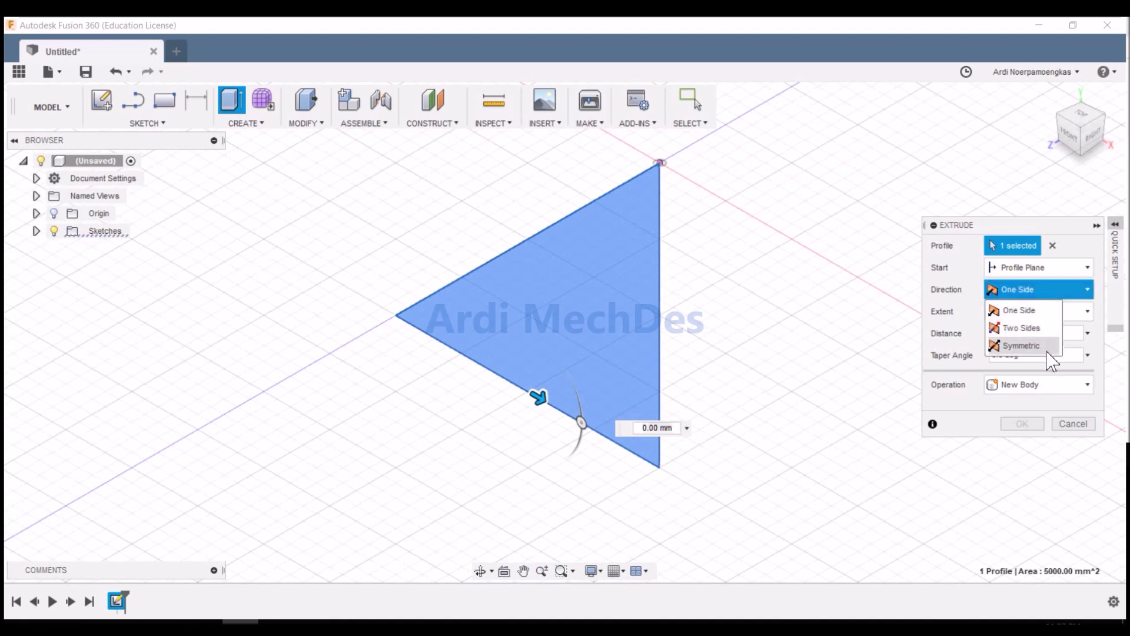
{"action": "left_click", "coordinate": [1051, 348]}
{"action": "left_click", "coordinate": [1018, 312]}
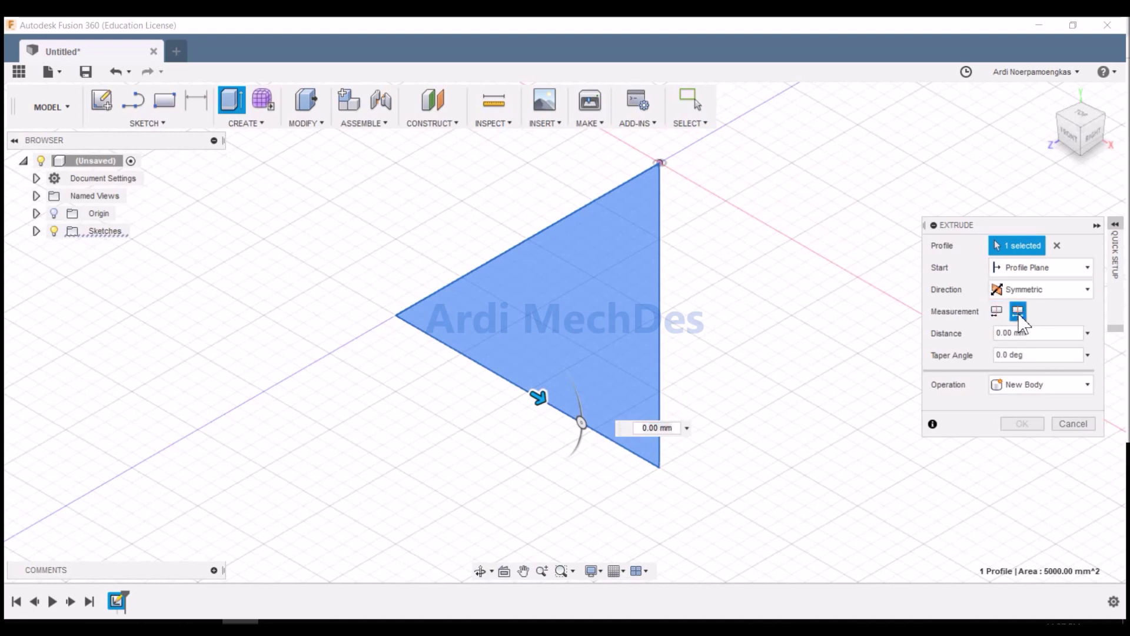
{"action": "double_click", "coordinate": [1001, 333]}
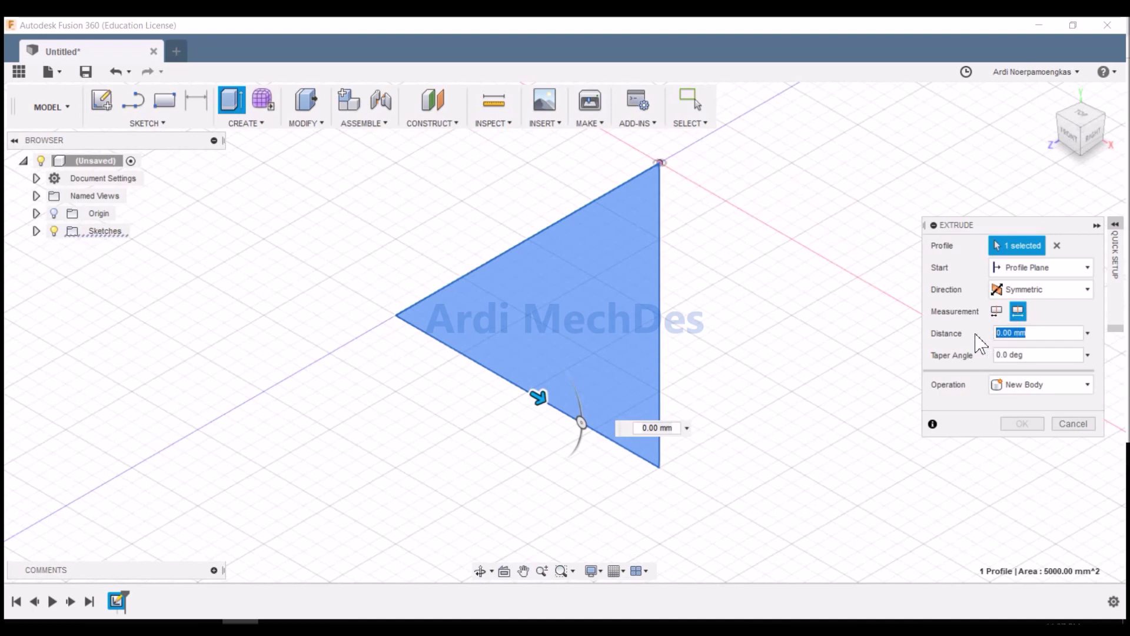
{"action": "type", "text": "20"}
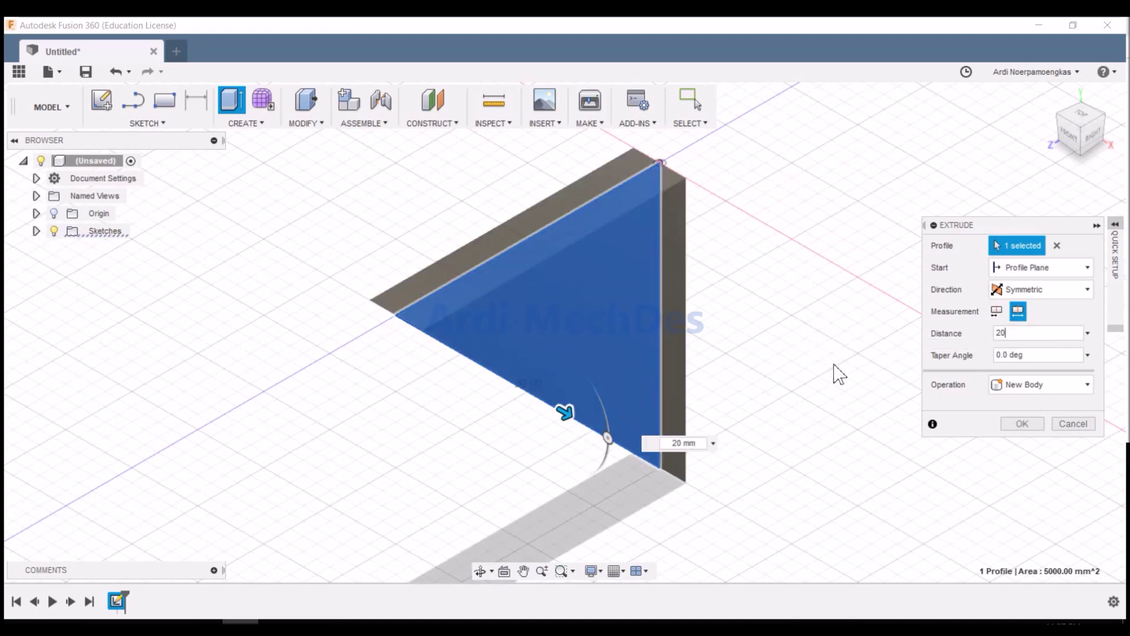
{"action": "left_click", "coordinate": [1023, 424]}
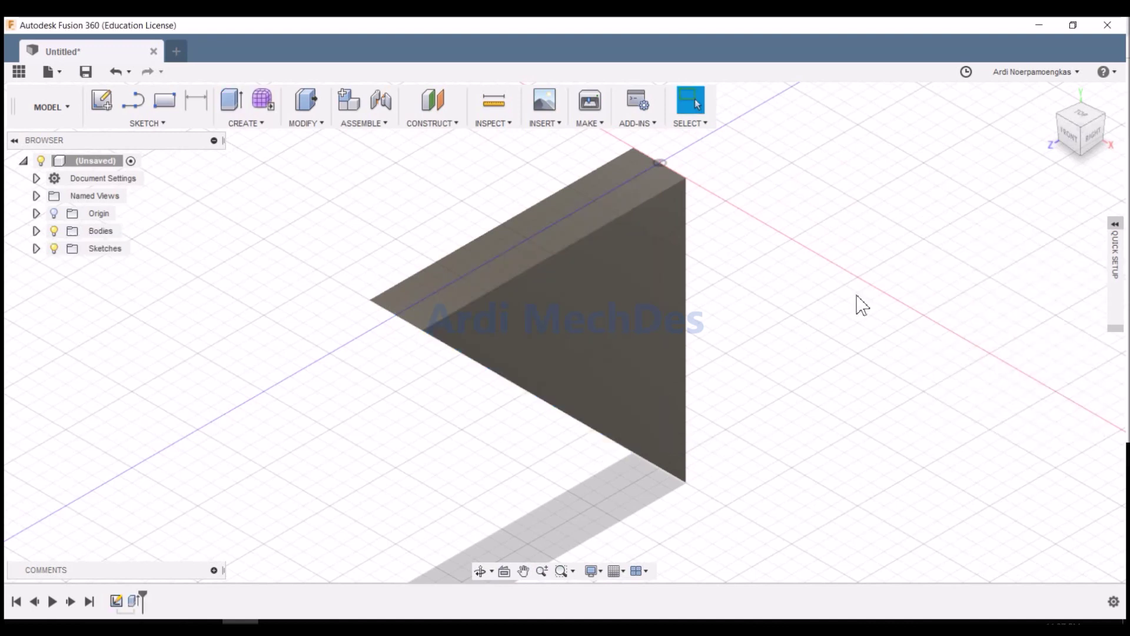
Step: Assign Aluminum 1100-H14 from the Metal library as Body1's physical material
{"action": "left_click", "coordinate": [1053, 101]}
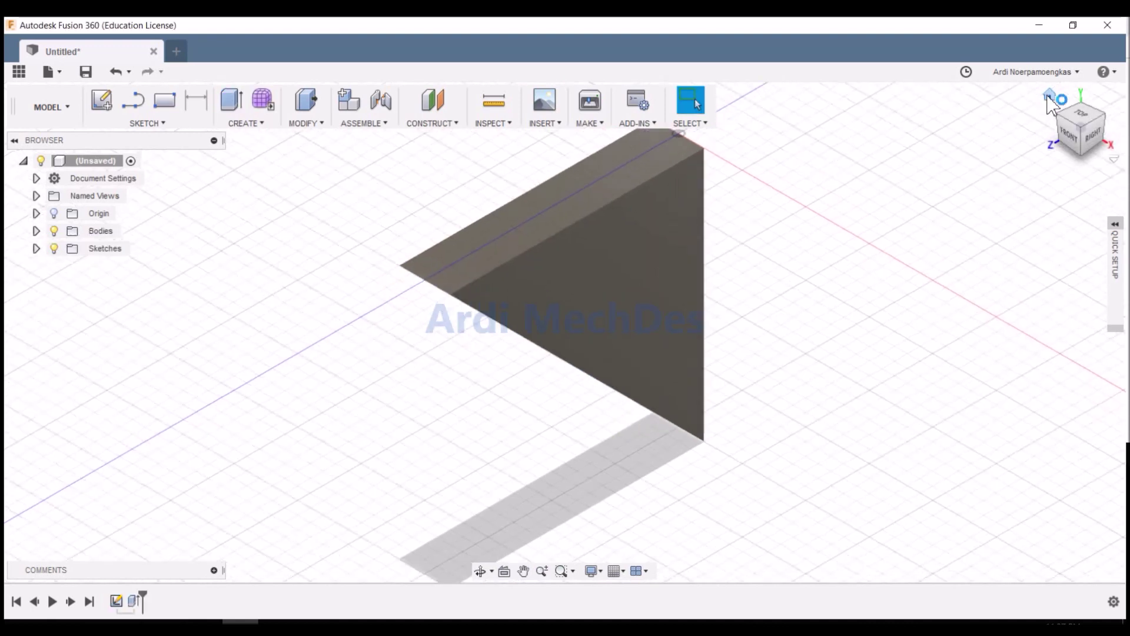
{"action": "middle_click_drag", "start_coordinate": [852, 250], "coordinate": [834, 297]}
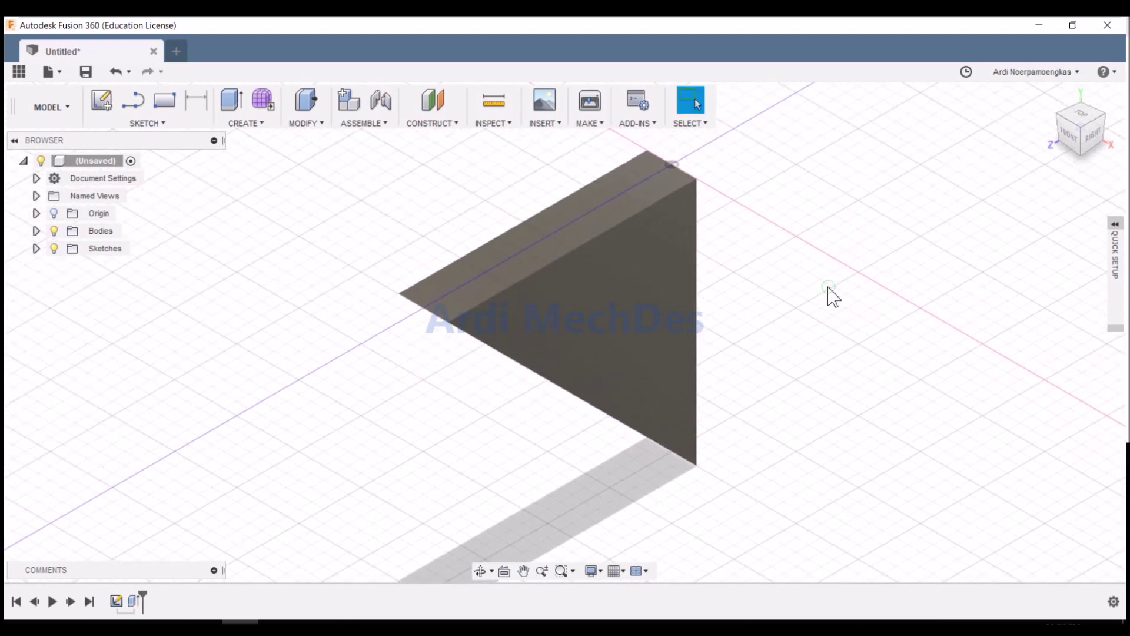
{"action": "left_click", "coordinate": [36, 230]}
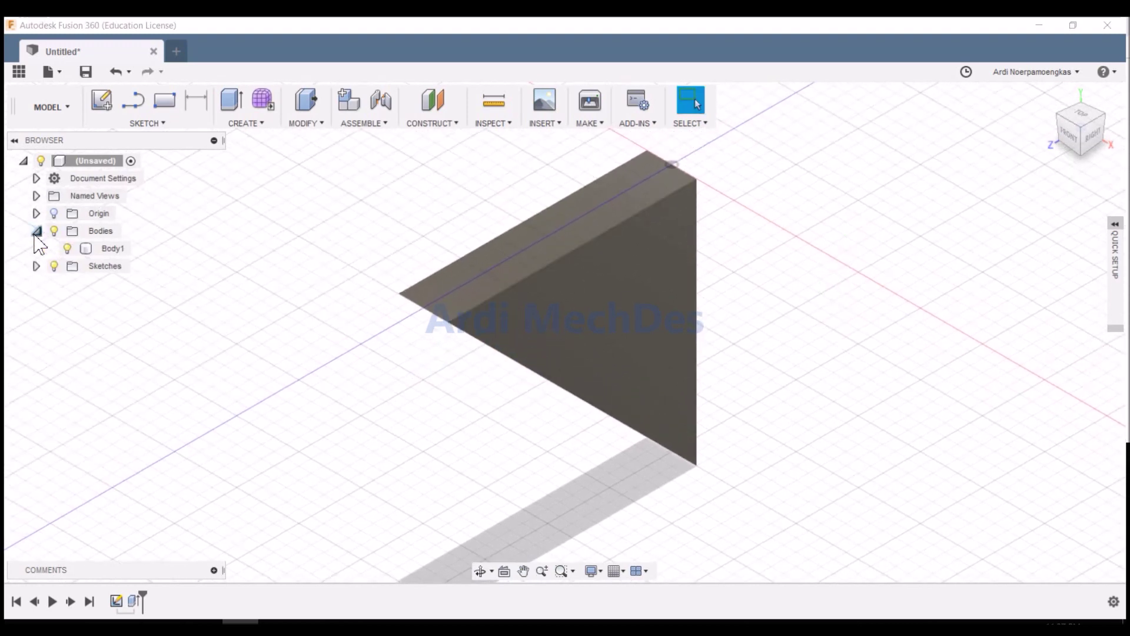
{"action": "left_click", "coordinate": [126, 249]}
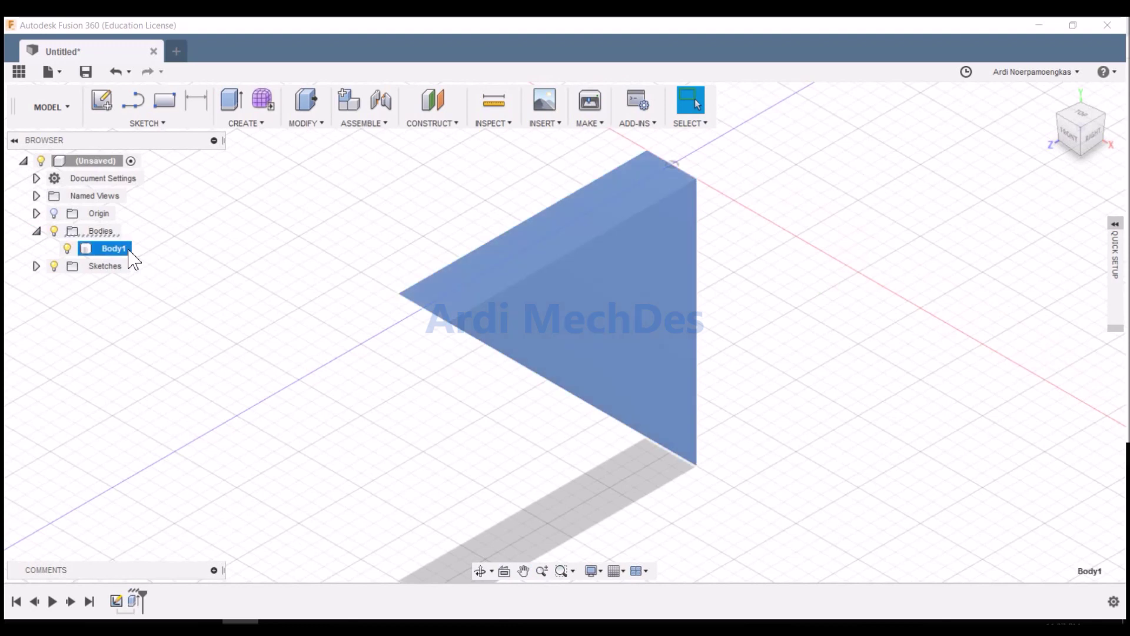
{"action": "right_click", "coordinate": [129, 257]}
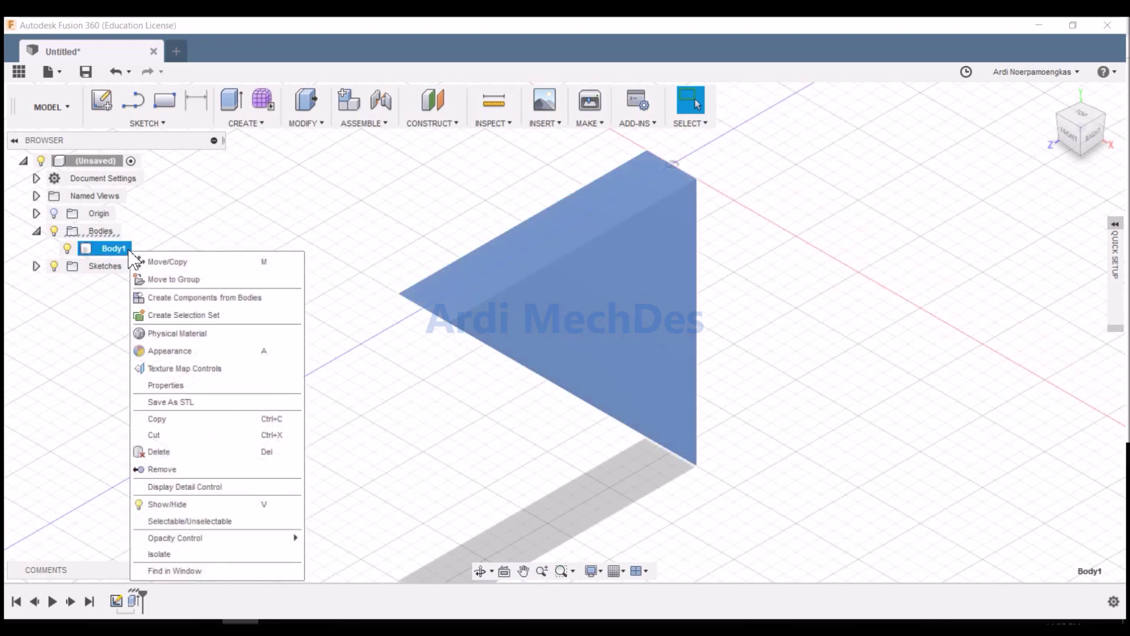
{"action": "left_click", "coordinate": [231, 334]}
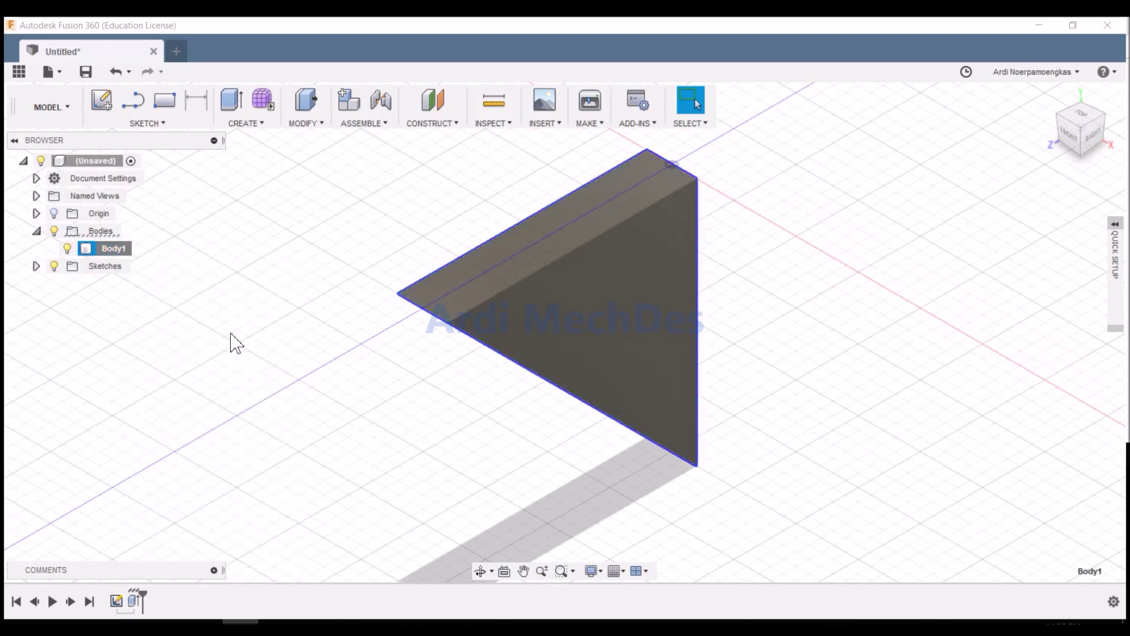
{"action": "scroll", "coordinate": [969, 469], "scroll_direction": "down", "scroll_amount": 1}
{"action": "scroll", "coordinate": [1017, 472], "scroll_direction": "down", "scroll_amount": 1}
{"action": "mouse_move", "coordinate": [1022, 503]}
{"action": "left_mouse_down"}
{"action": "mouse_move", "coordinate": [1007, 385]}
{"action": "mouse_move", "coordinate": [824, 314]}
{"action": "mouse_move", "coordinate": [643, 328]}
{"action": "left_mouse_up"}
{"action": "left_click", "coordinate": [1069, 566]}
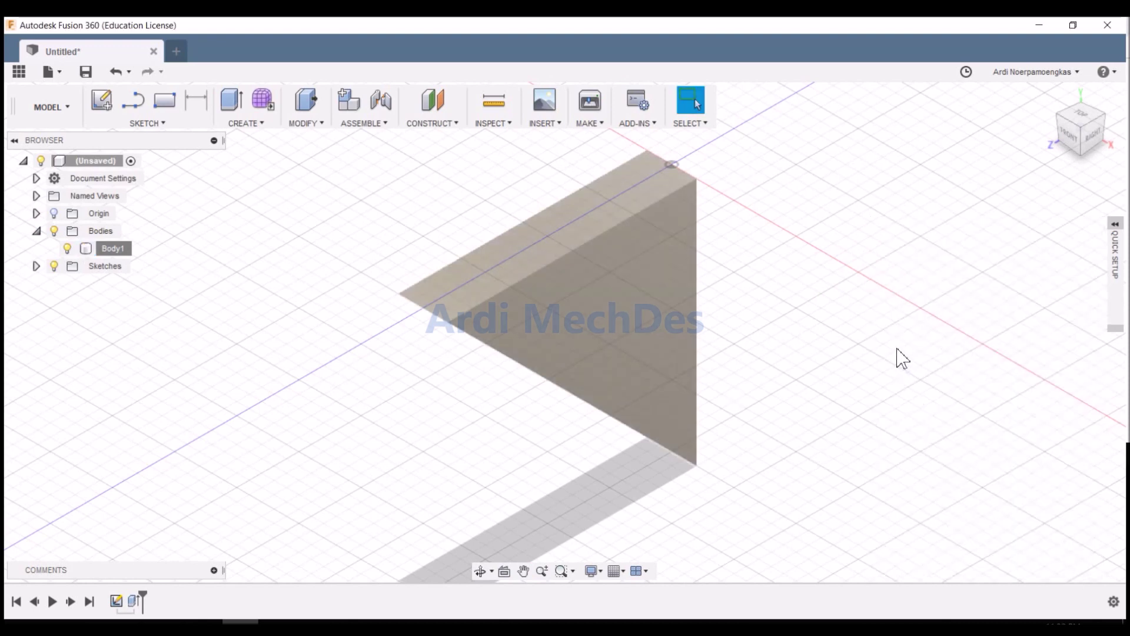
Step: Save the design as 'Model 010' in the CAE folder
{"action": "left_click", "coordinate": [86, 72]}
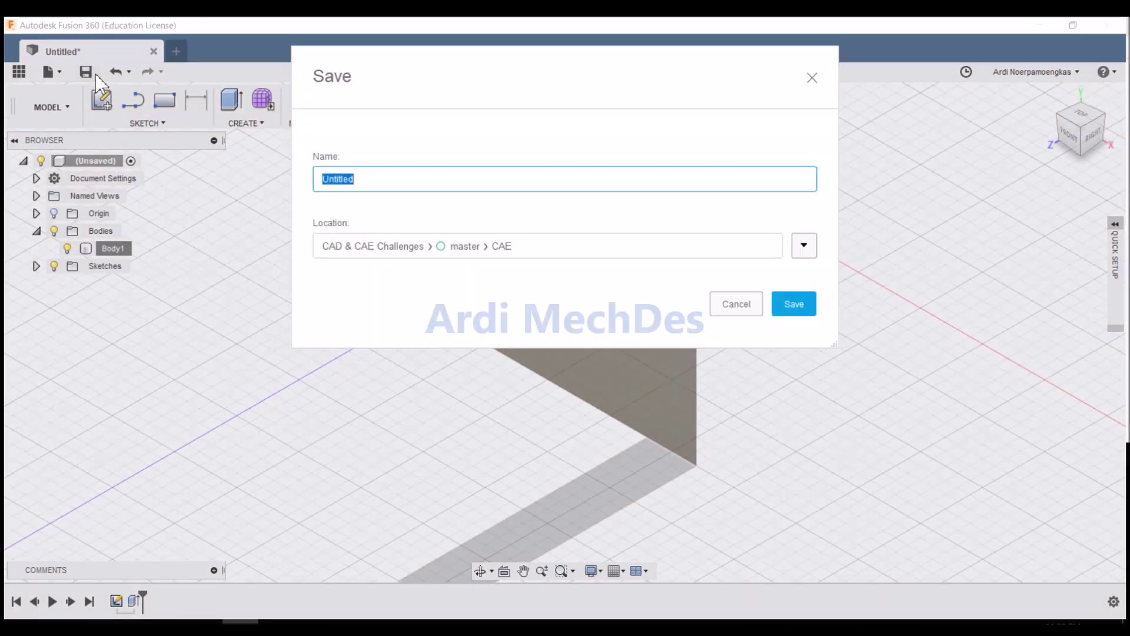
{"action": "type", "text": "Model 010"}
{"action": "left_click", "coordinate": [809, 313]}
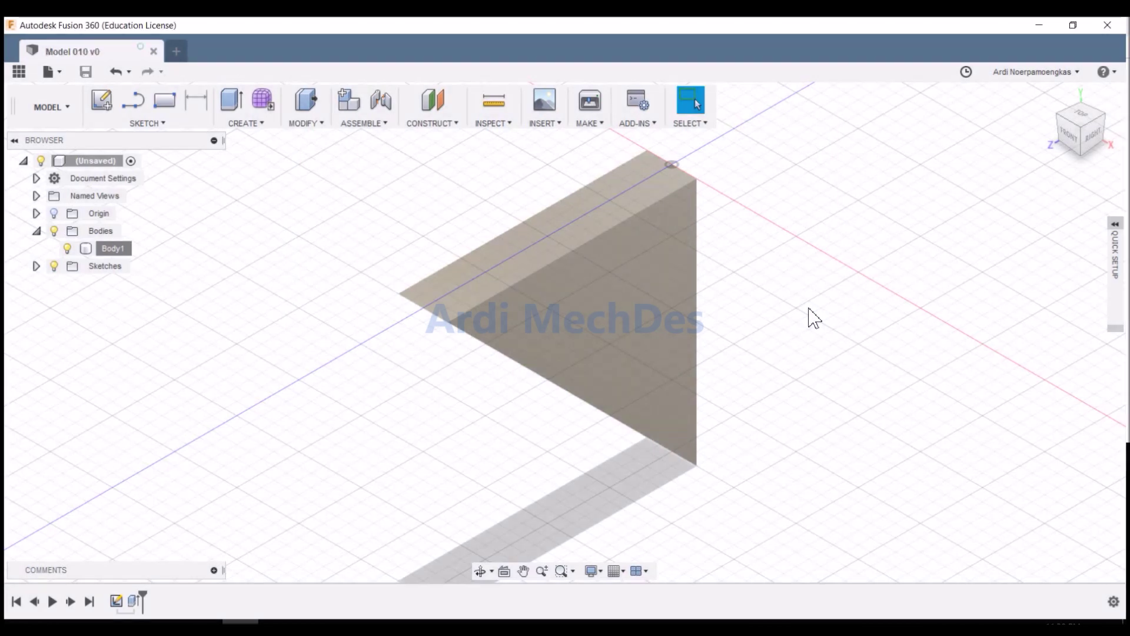
Step: Switch to the Simulation workspace and create a Shape Optimization study
{"action": "left_click", "coordinate": [56, 107]}
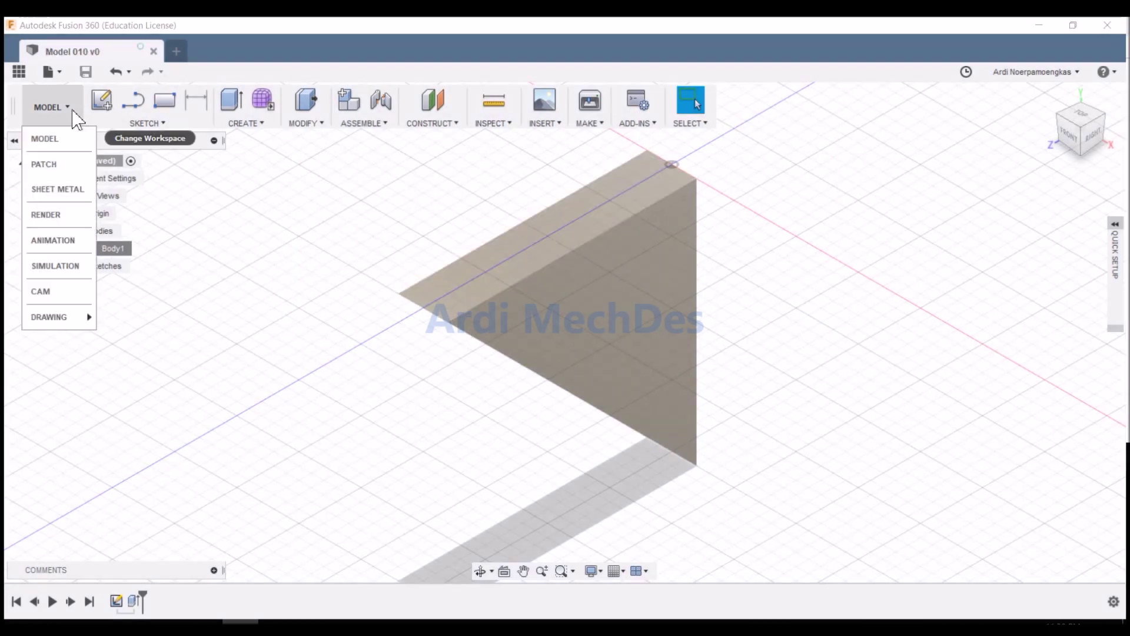
{"action": "left_click", "coordinate": [56, 266]}
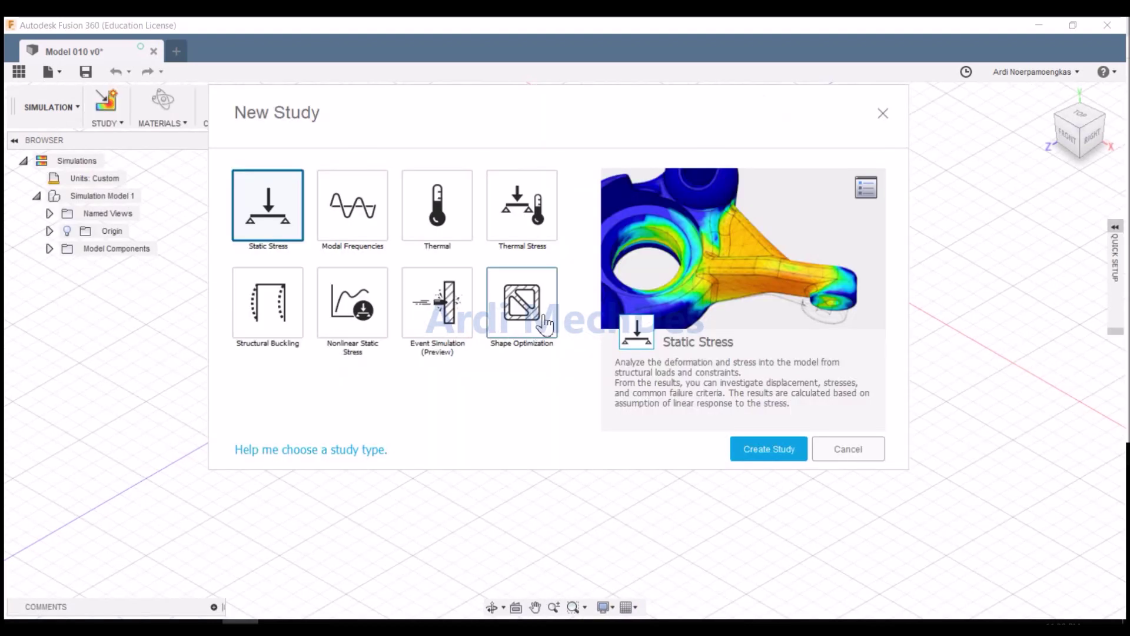
{"action": "left_click", "coordinate": [546, 321]}
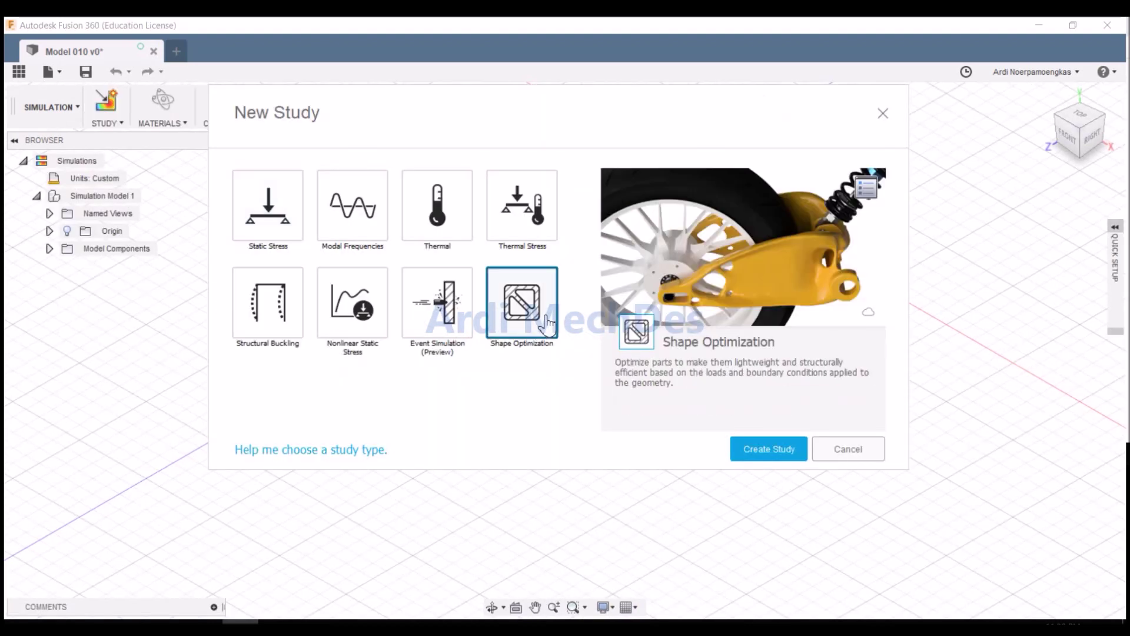
{"action": "left_click", "coordinate": [803, 453]}
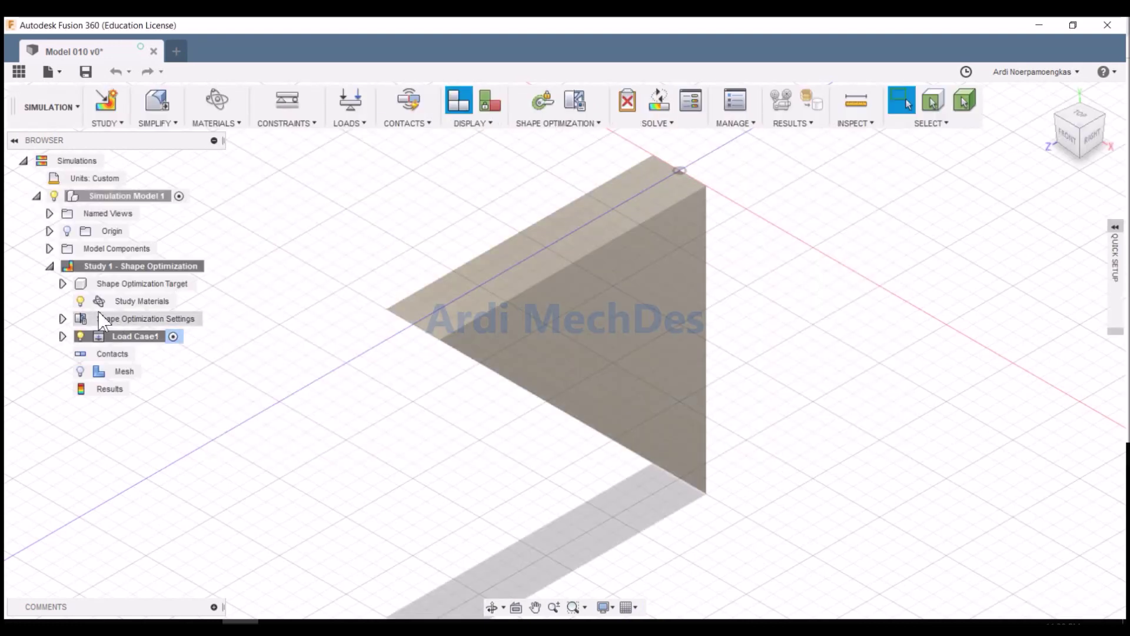
Step: Change the study materials for the optimization target to Aluminum 1100-H14
{"action": "left_click", "coordinate": [63, 283]}
{"action": "left_click", "coordinate": [177, 322]}
{"action": "left_click", "coordinate": [190, 323]}
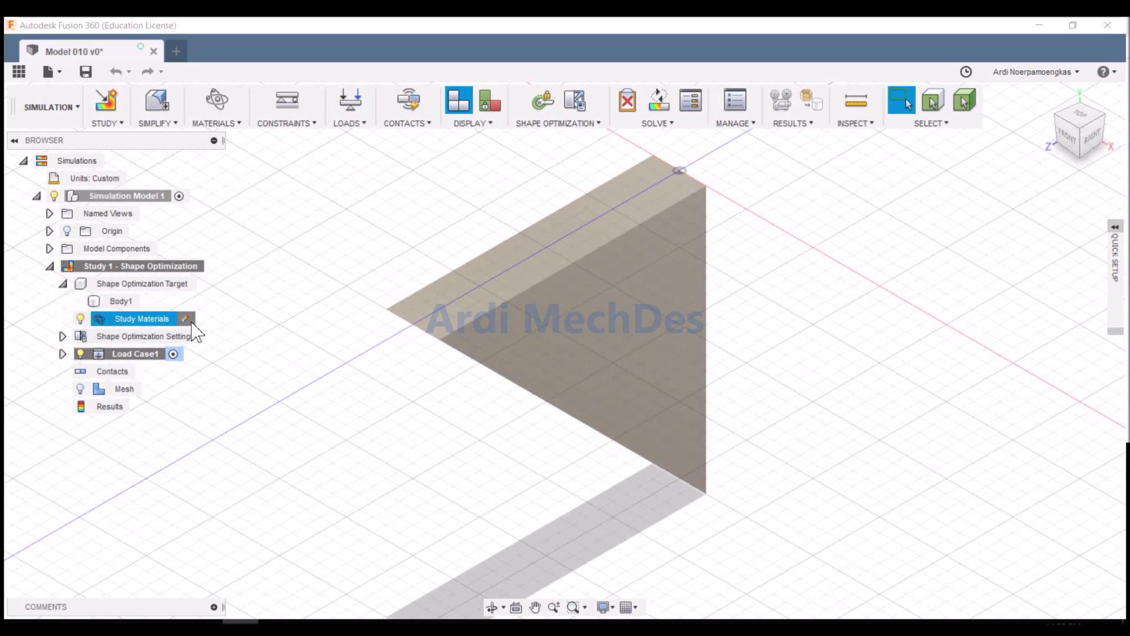
{"action": "left_click", "coordinate": [621, 305]}
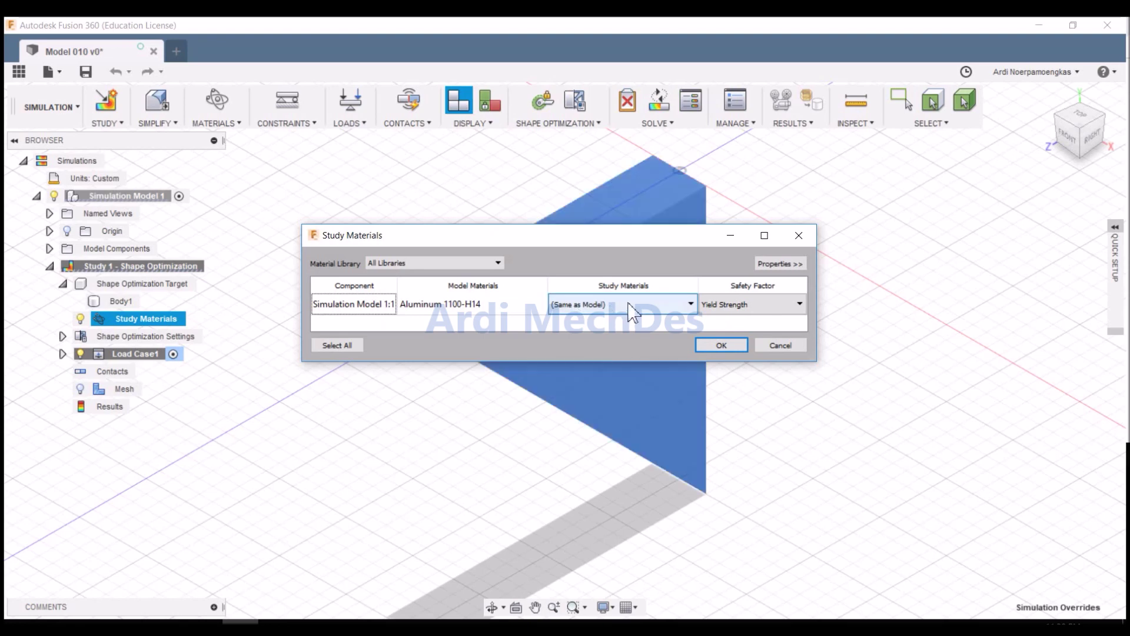
{"action": "left_click", "coordinate": [646, 416]}
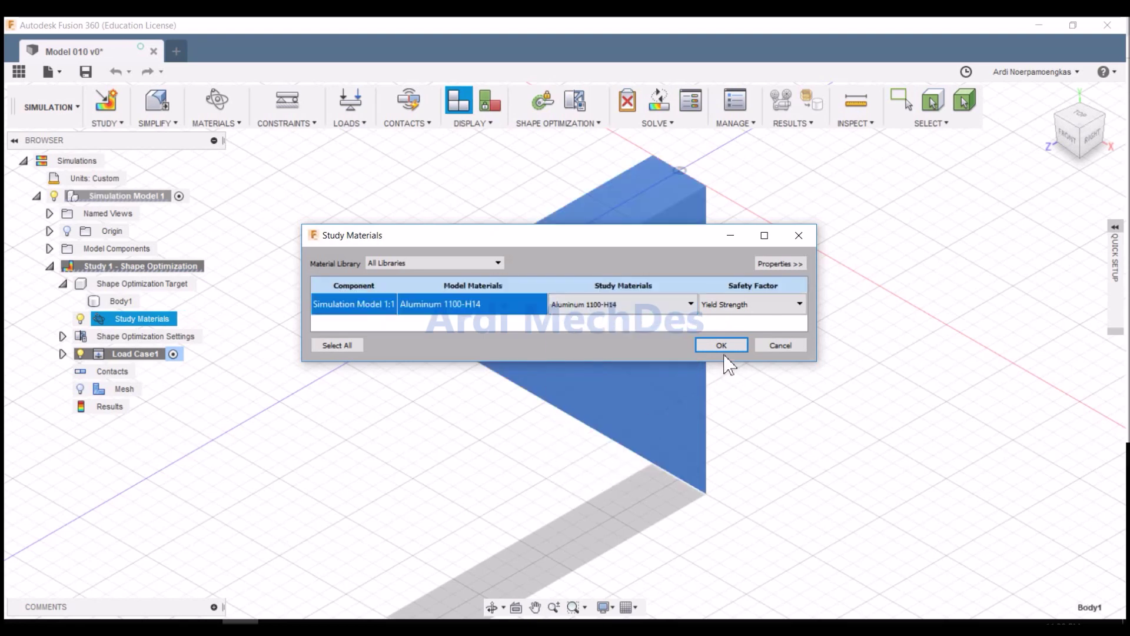
{"action": "left_click", "coordinate": [721, 345]}
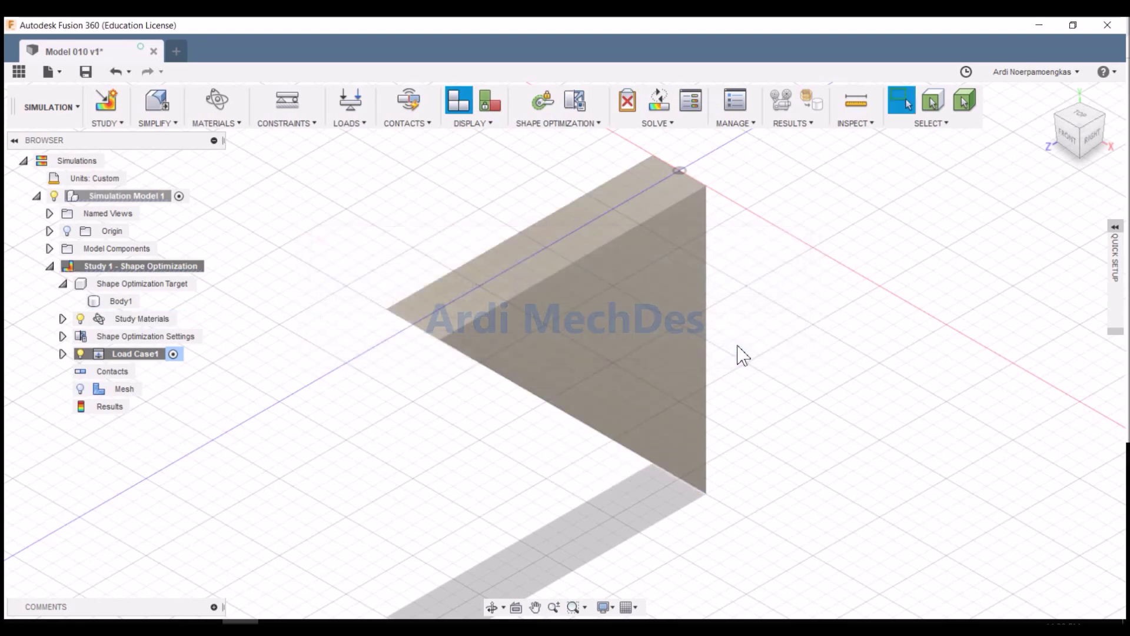
Step: Edit Shape Optimization Settings so Target Mass is 50% while maximizing stiffness
{"action": "left_click", "coordinate": [63, 319]}
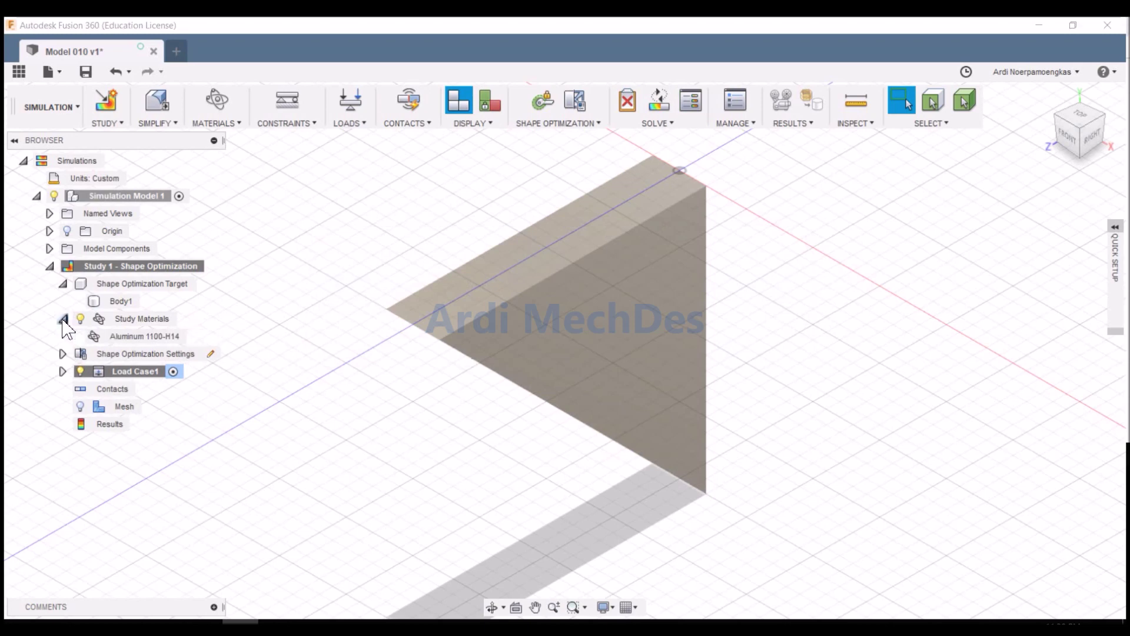
{"action": "left_click", "coordinate": [63, 354]}
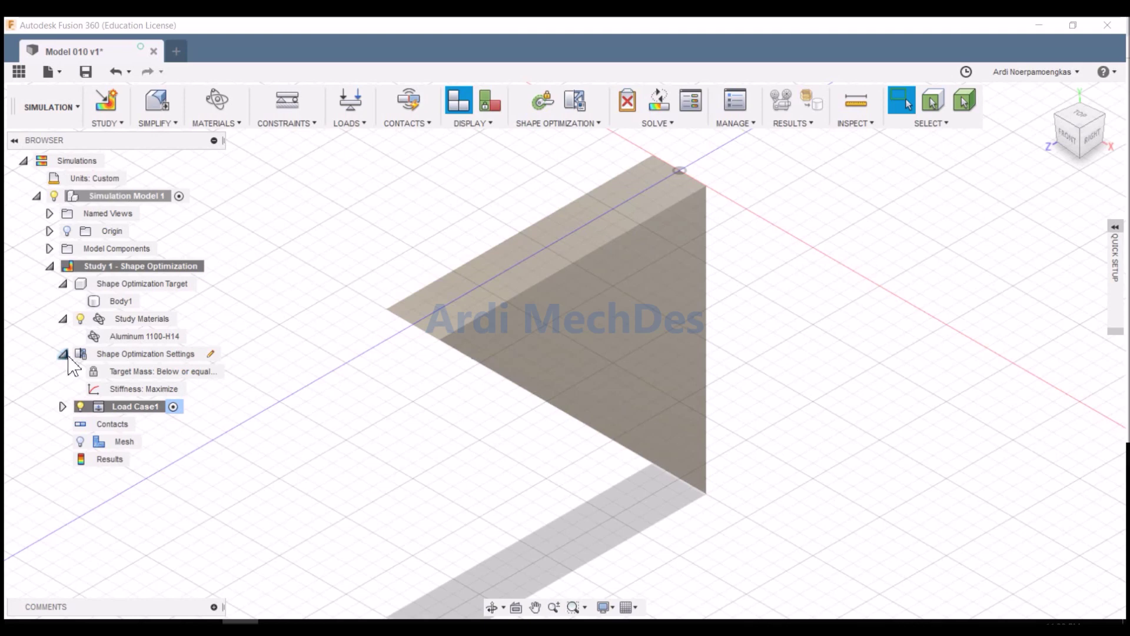
{"action": "left_click", "coordinate": [210, 355]}
{"action": "left_click", "coordinate": [211, 356]}
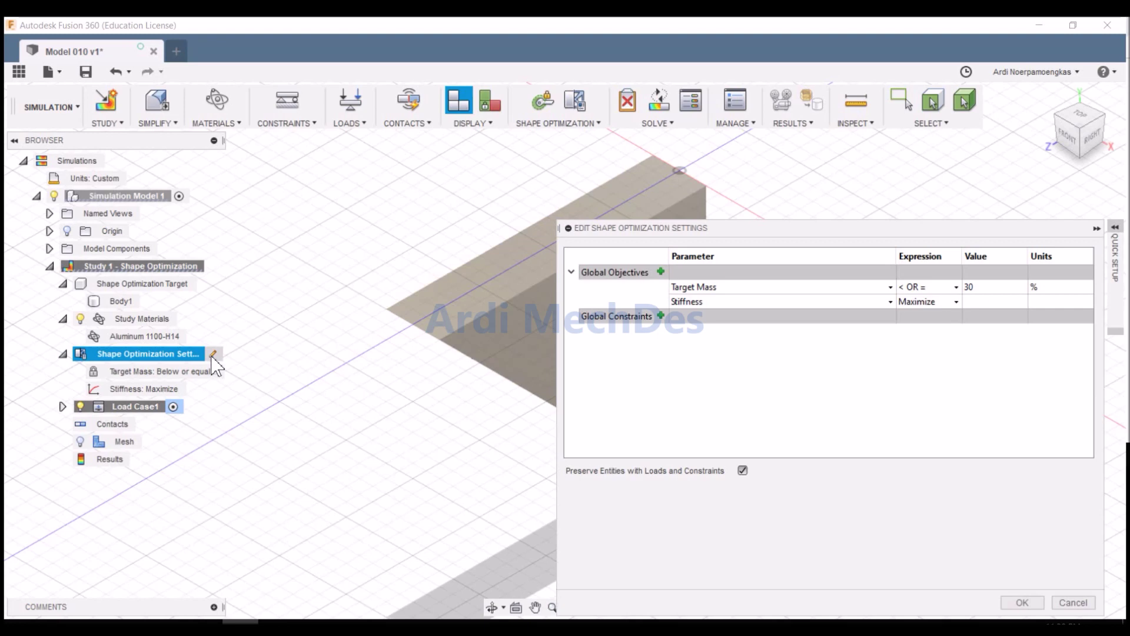
{"action": "left_click", "coordinate": [969, 287]}
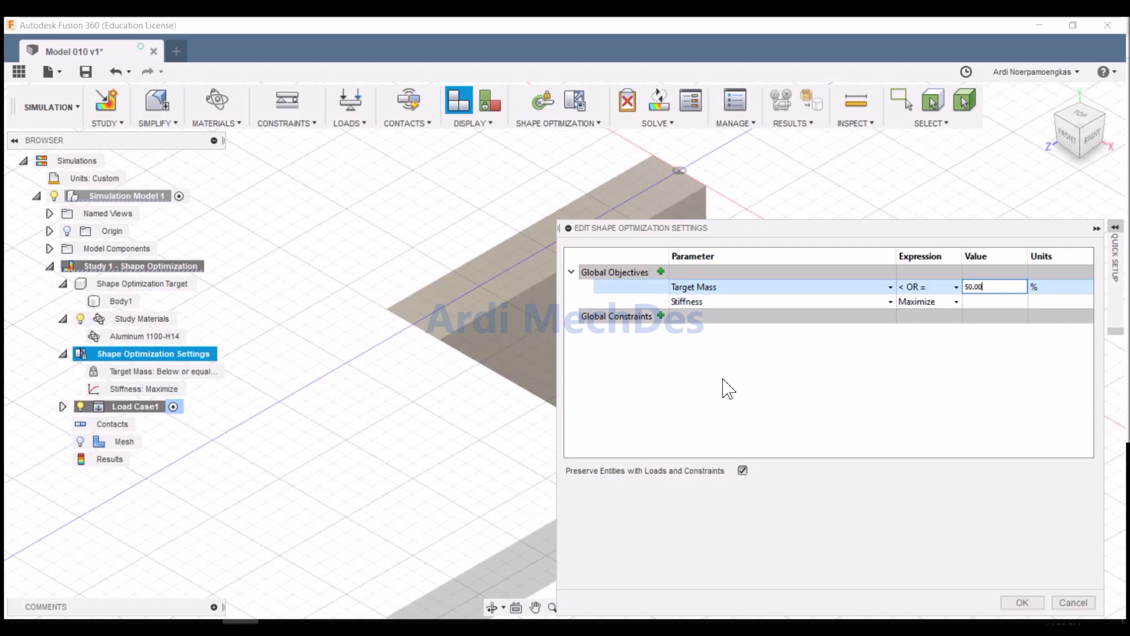
{"action": "left_click", "coordinate": [1033, 603]}
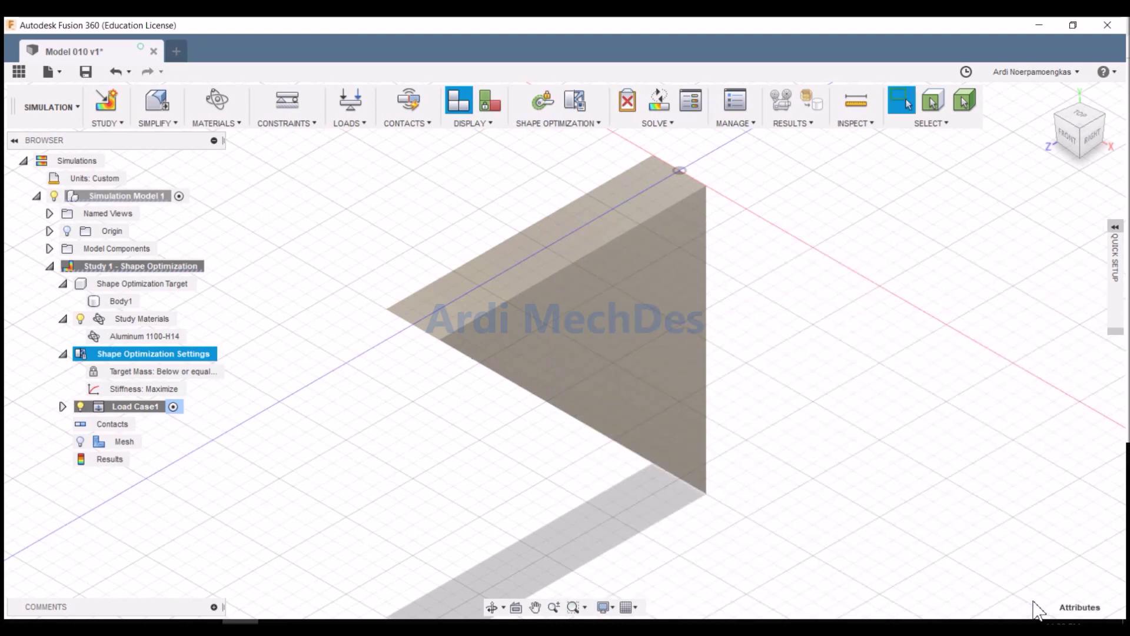
{"action": "left_click", "coordinate": [927, 401]}
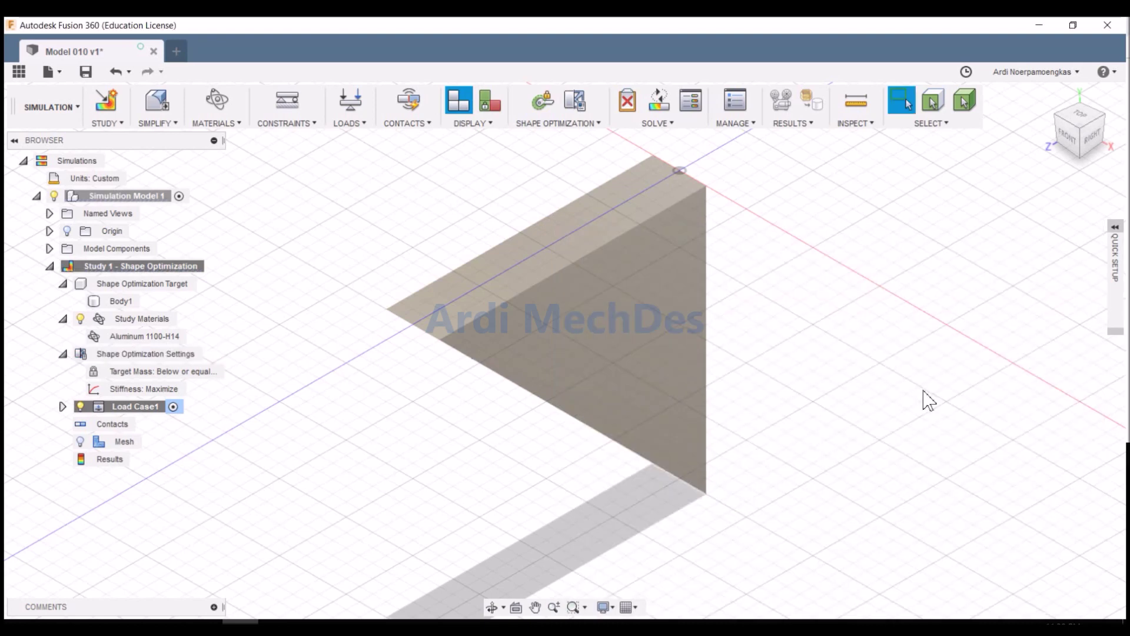
Step: Add a 500 N force, Force1, on the plate's top face in Load Case1
{"action": "left_click", "coordinate": [63, 406]}
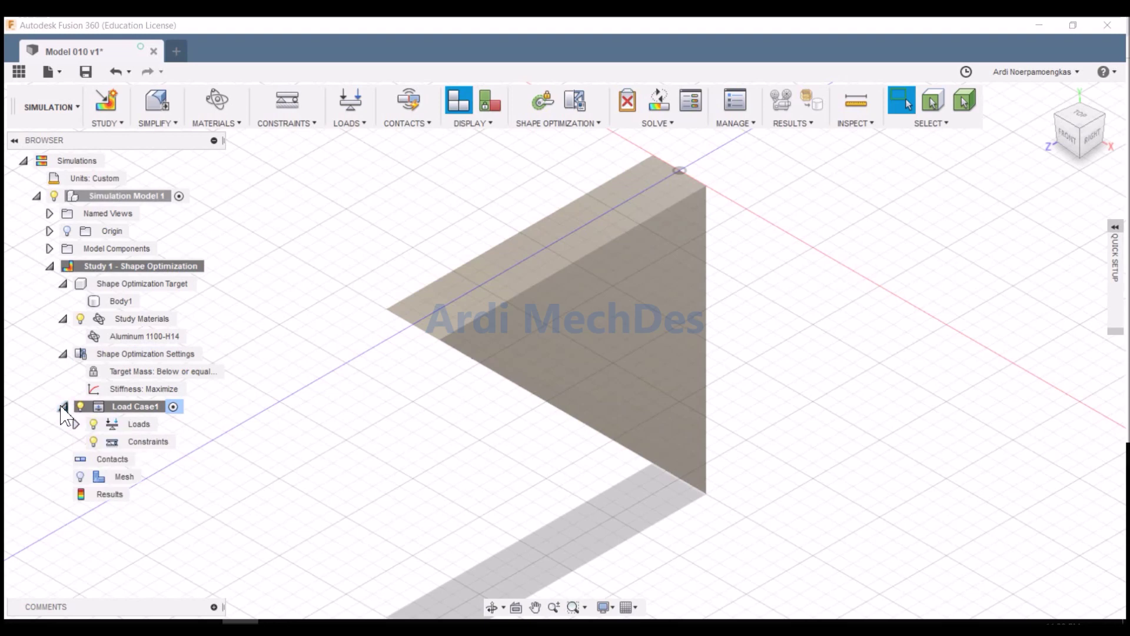
{"action": "left_click", "coordinate": [76, 424]}
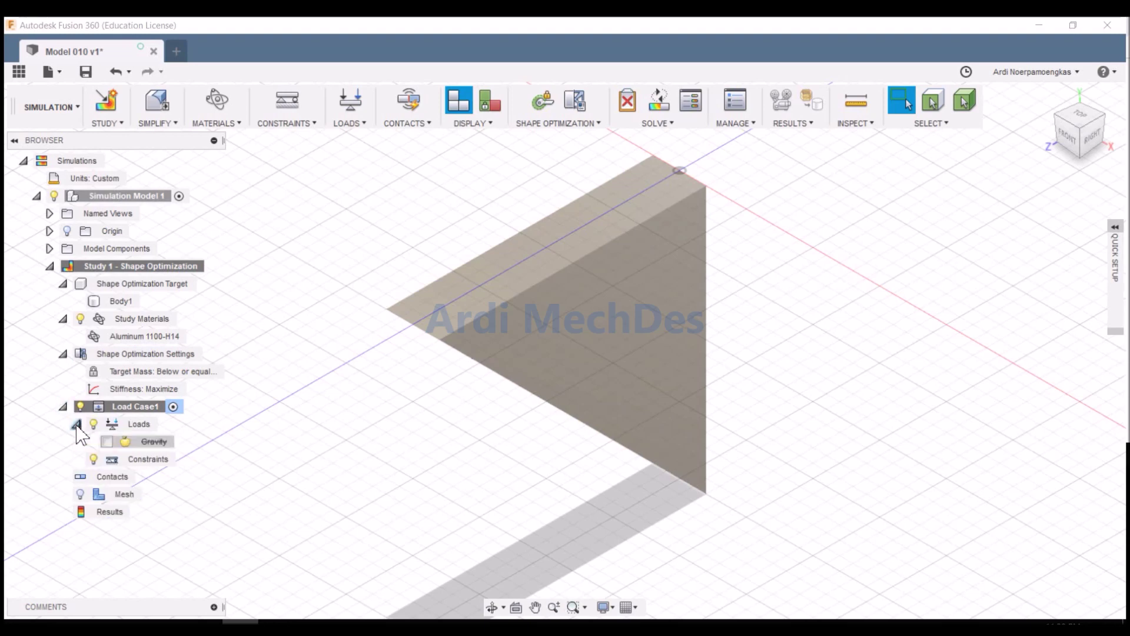
{"action": "right_click", "coordinate": [160, 425]}
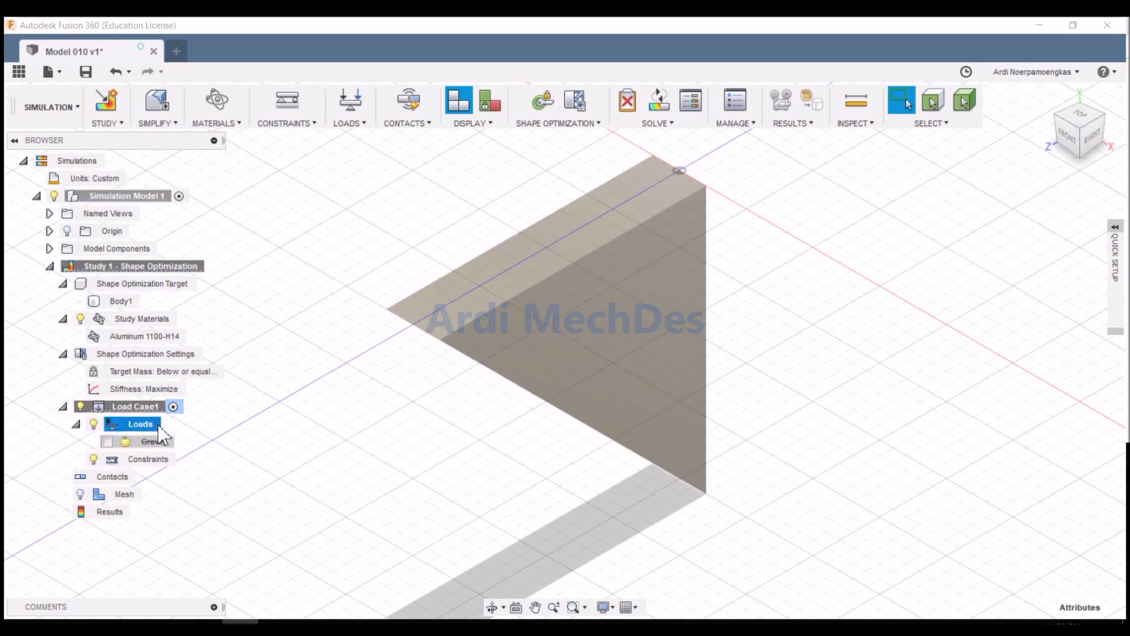
{"action": "left_click", "coordinate": [266, 474]}
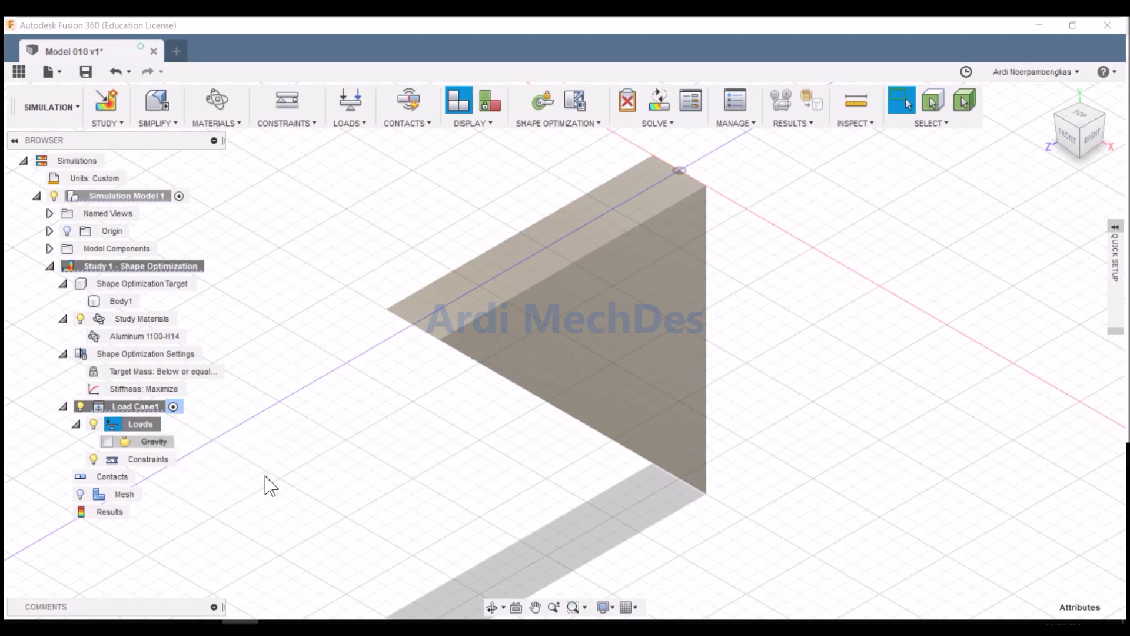
{"action": "left_click", "coordinate": [428, 305]}
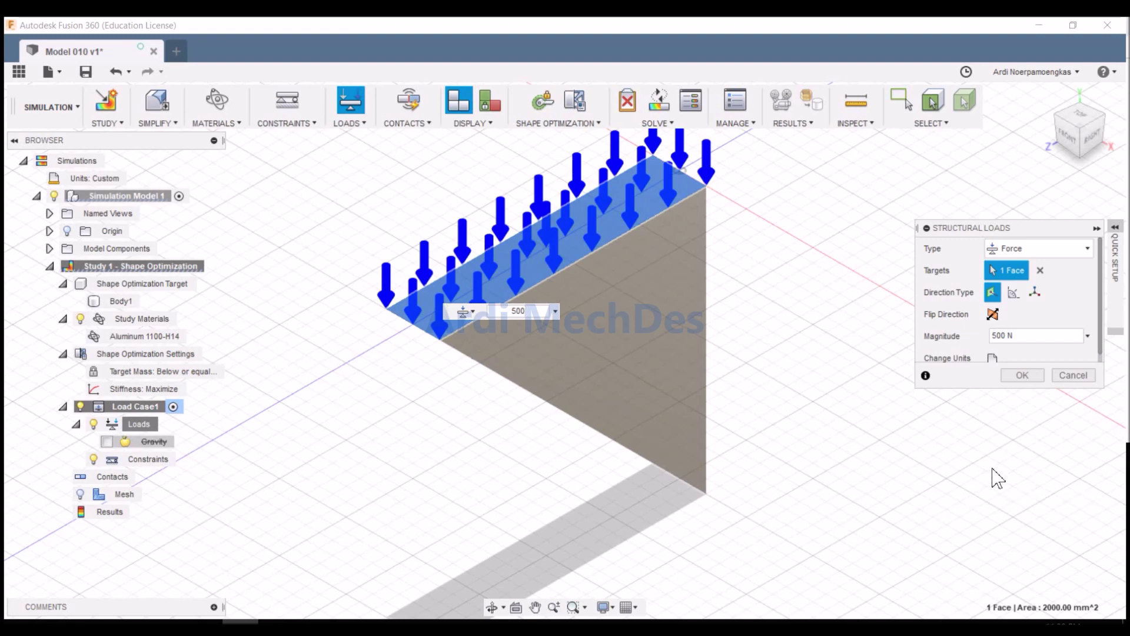
{"action": "left_click", "coordinate": [1036, 376]}
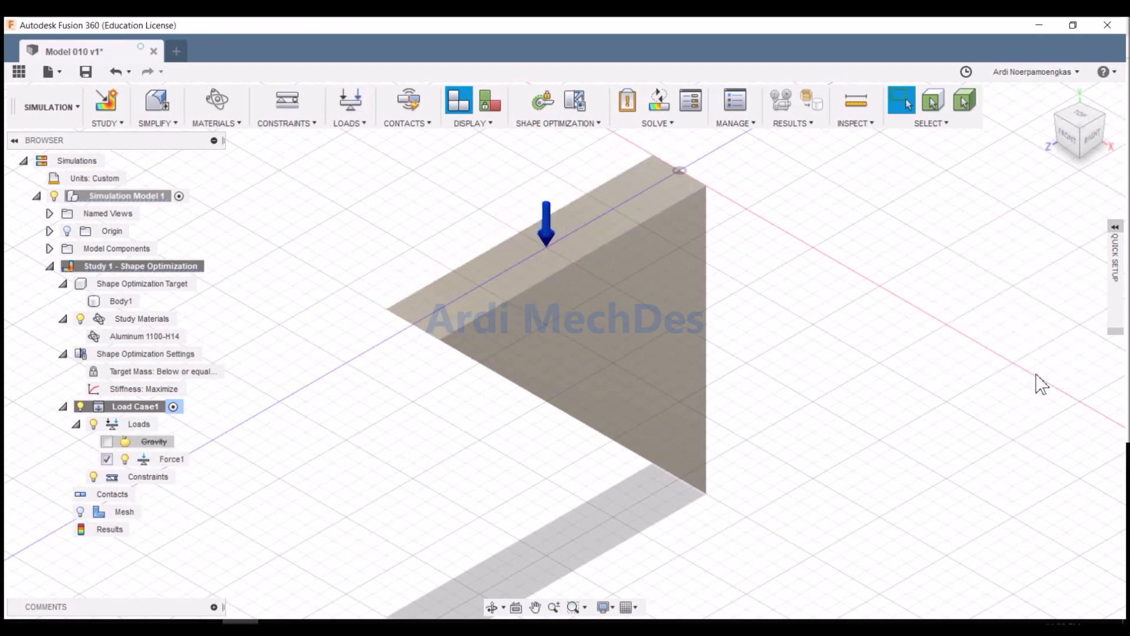
{"action": "right_click", "coordinate": [171, 482]}
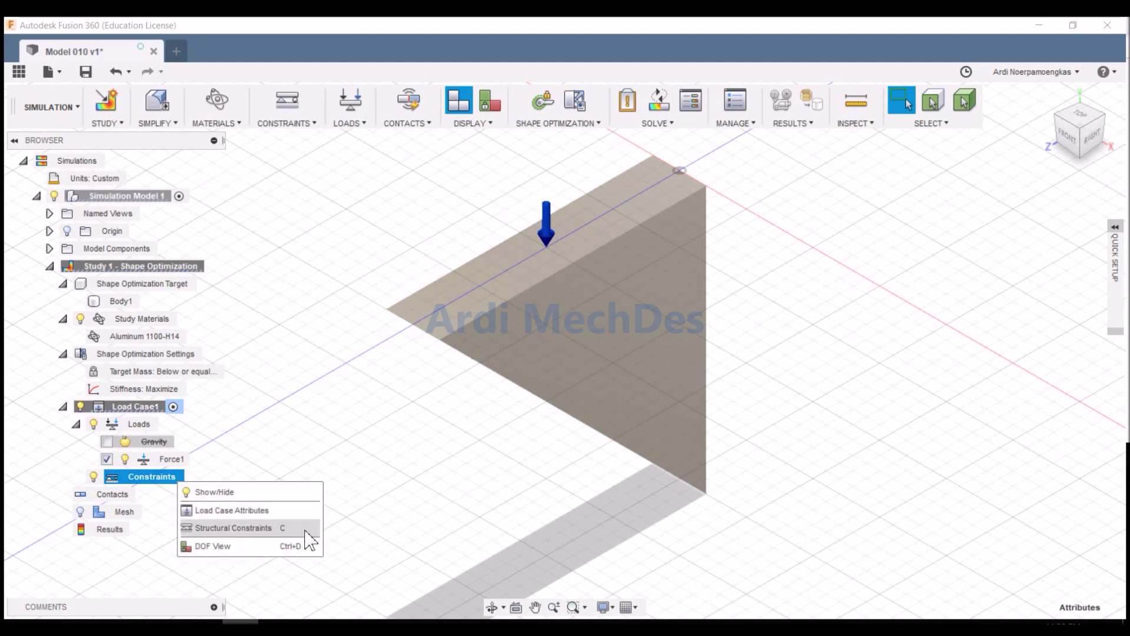
Step: Add a Fixed constraint, Fixed1, on the plate's vertical side face
{"action": "left_click", "coordinate": [235, 527]}
{"action": "mouse_move", "coordinate": [1077, 123]}
{"action": "left_click", "coordinate": [1102, 118]}
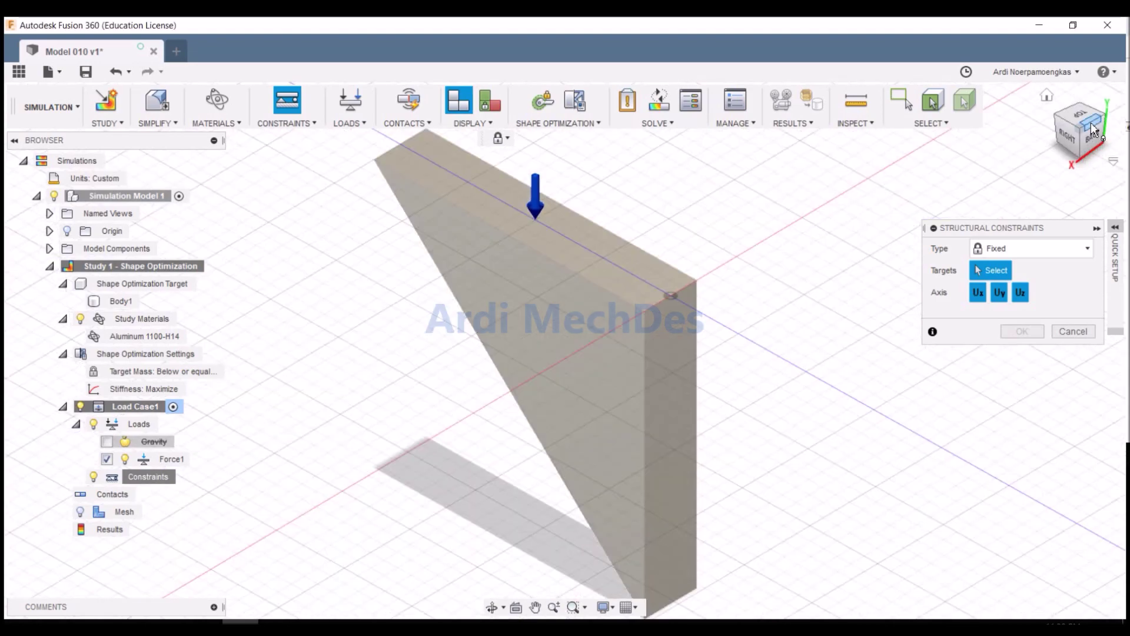
{"action": "left_click", "coordinate": [679, 414]}
{"action": "left_click", "coordinate": [1033, 332]}
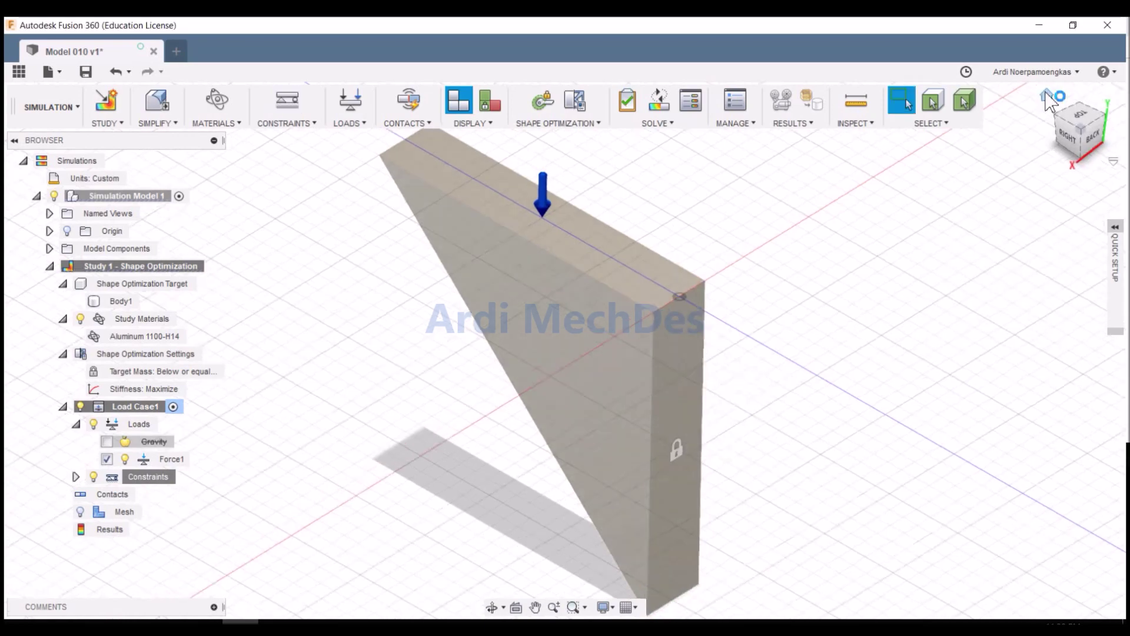
{"action": "left_click", "coordinate": [1051, 106]}
{"action": "scroll", "coordinate": [865, 253], "scroll_direction": "up", "scroll_amount": 2}
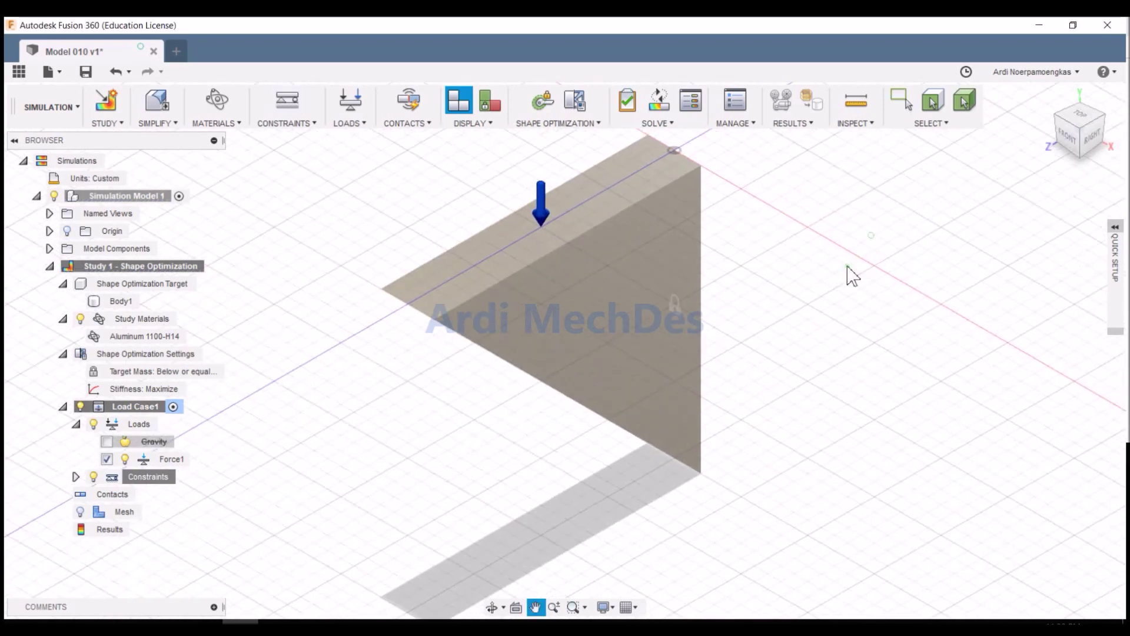
{"action": "scroll", "coordinate": [851, 275], "scroll_direction": "down", "scroll_amount": 1}
{"action": "scroll", "coordinate": [852, 275], "scroll_direction": "down", "scroll_amount": 1}
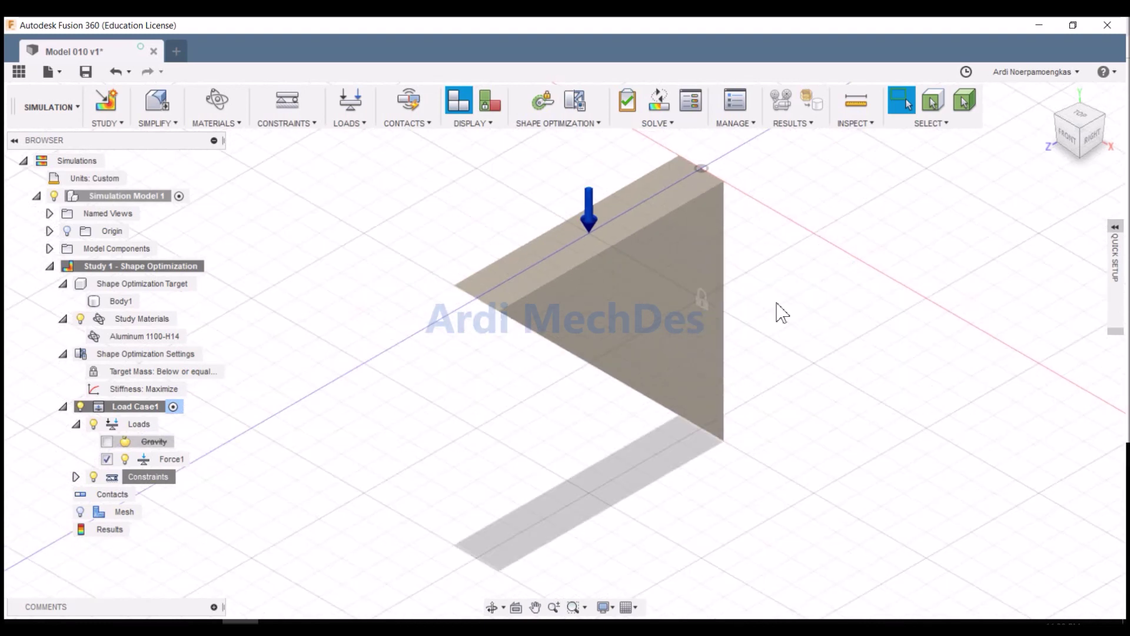
{"action": "left_click", "coordinate": [76, 477]}
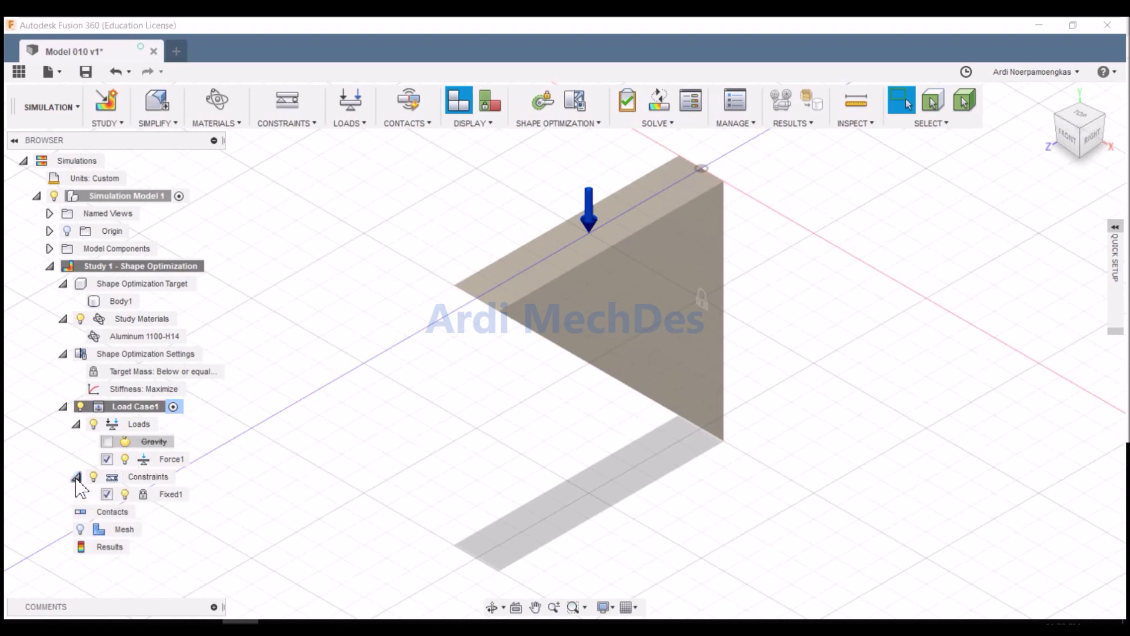
Step: Set the study mesh to the finest 1% model-based element size, accepting the fine-mesh warning
{"action": "left_click", "coordinate": [148, 532]}
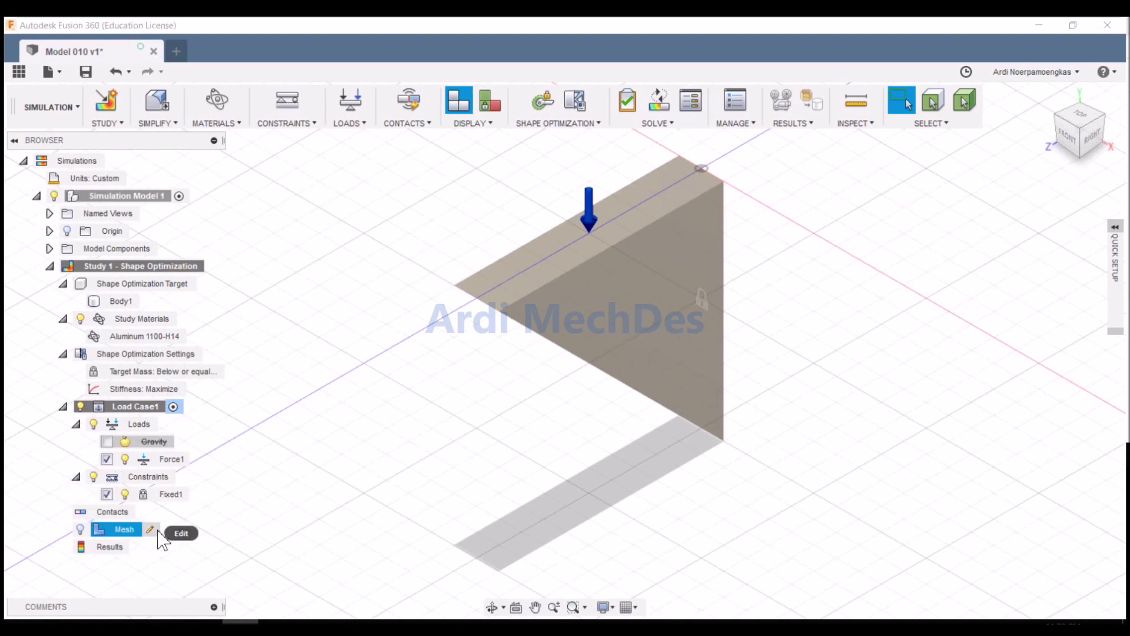
{"action": "left_click", "coordinate": [154, 530]}
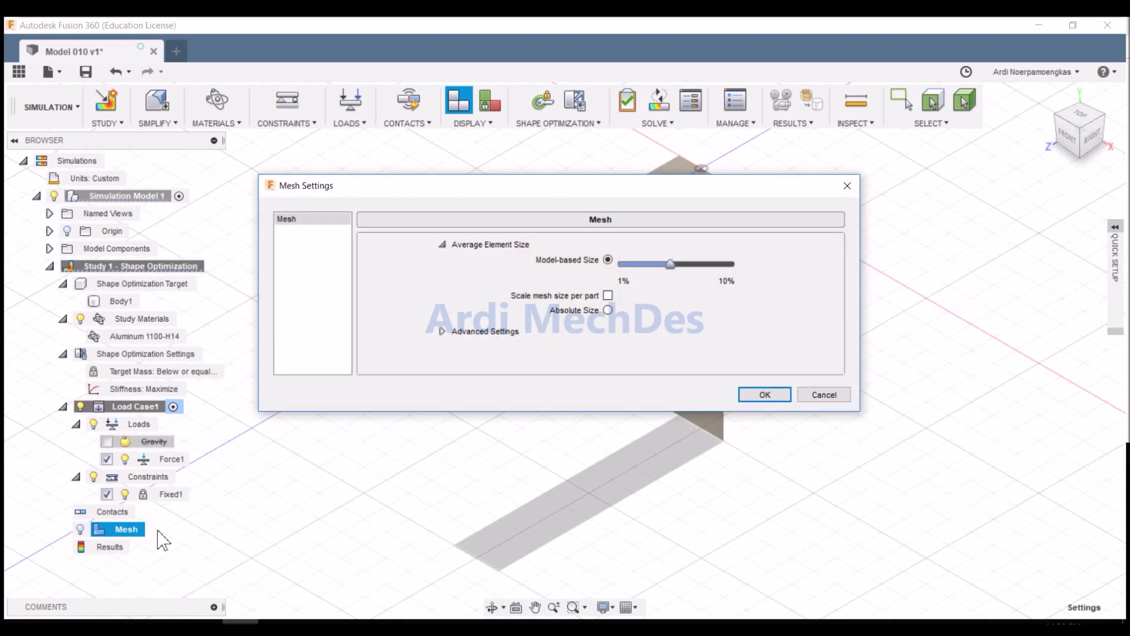
{"action": "left_click_drag", "start_coordinate": [671, 265], "coordinate": [605, 274]}
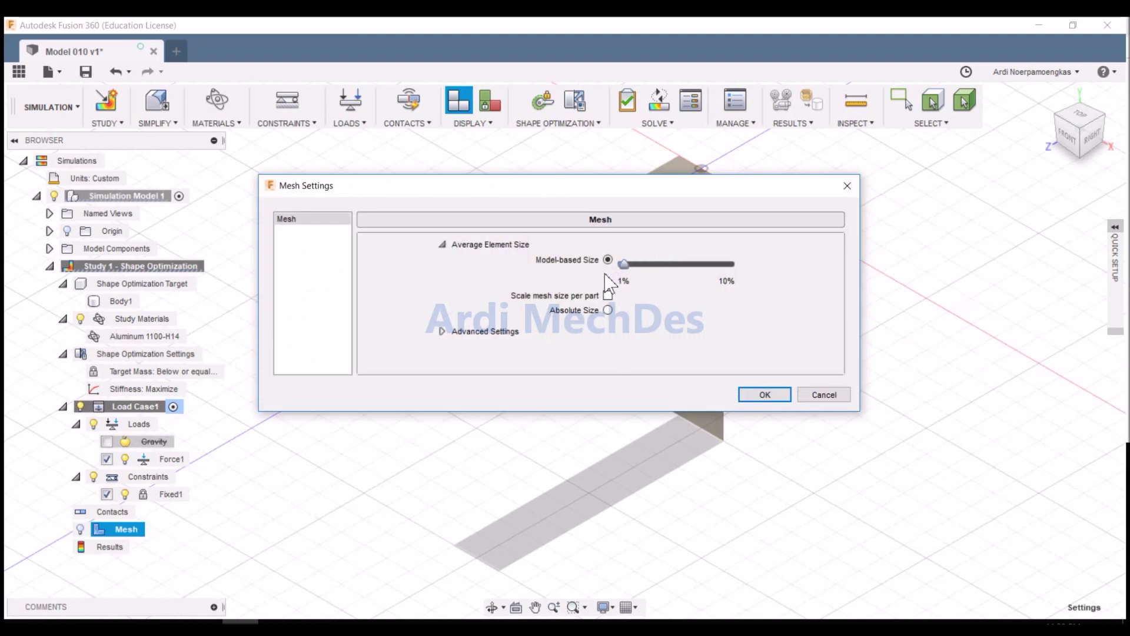
{"action": "left_click", "coordinate": [782, 399]}
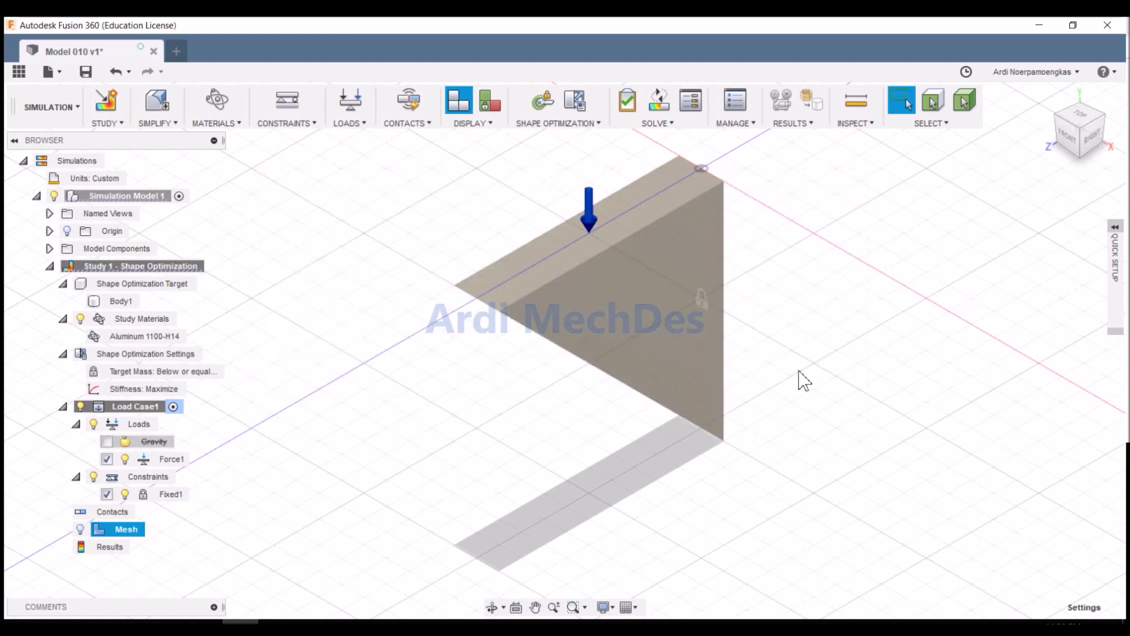
{"action": "left_click", "coordinate": [798, 370]}
{"action": "left_click", "coordinate": [88, 529]}
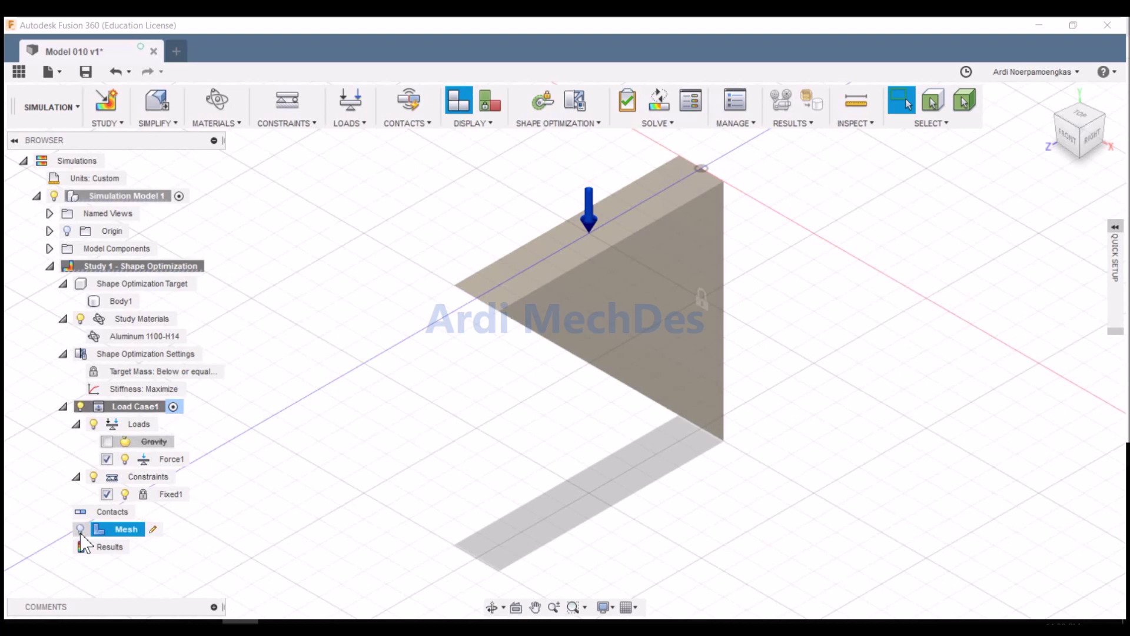
{"action": "left_click", "coordinate": [81, 530]}
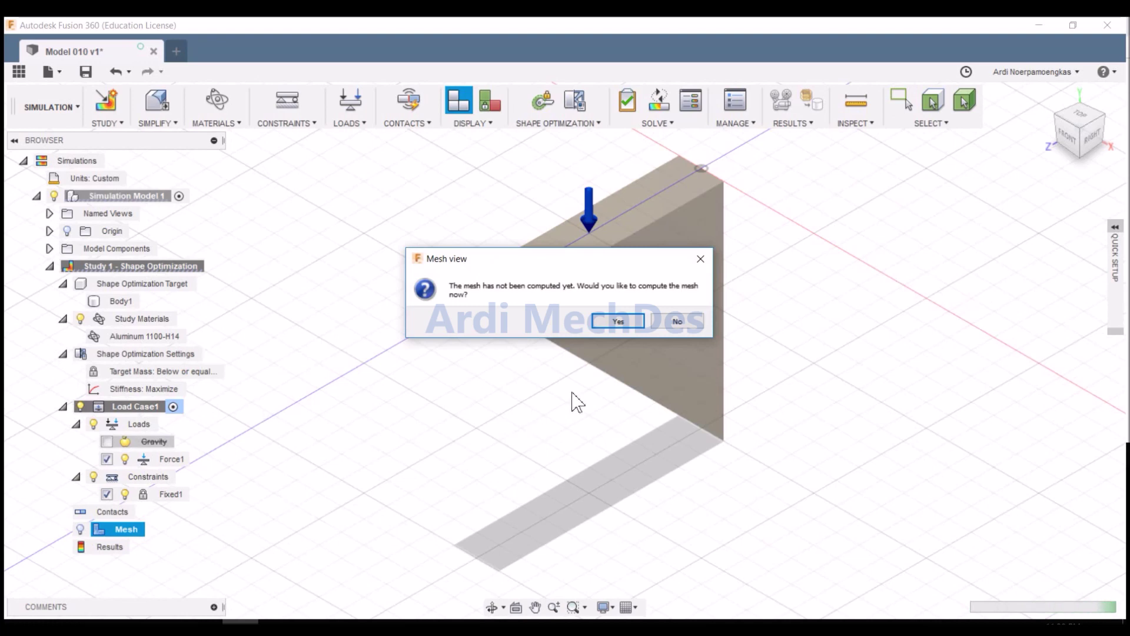
Step: Compute the 1% mesh now so it covers the triangular plate
{"action": "left_click", "coordinate": [633, 322]}
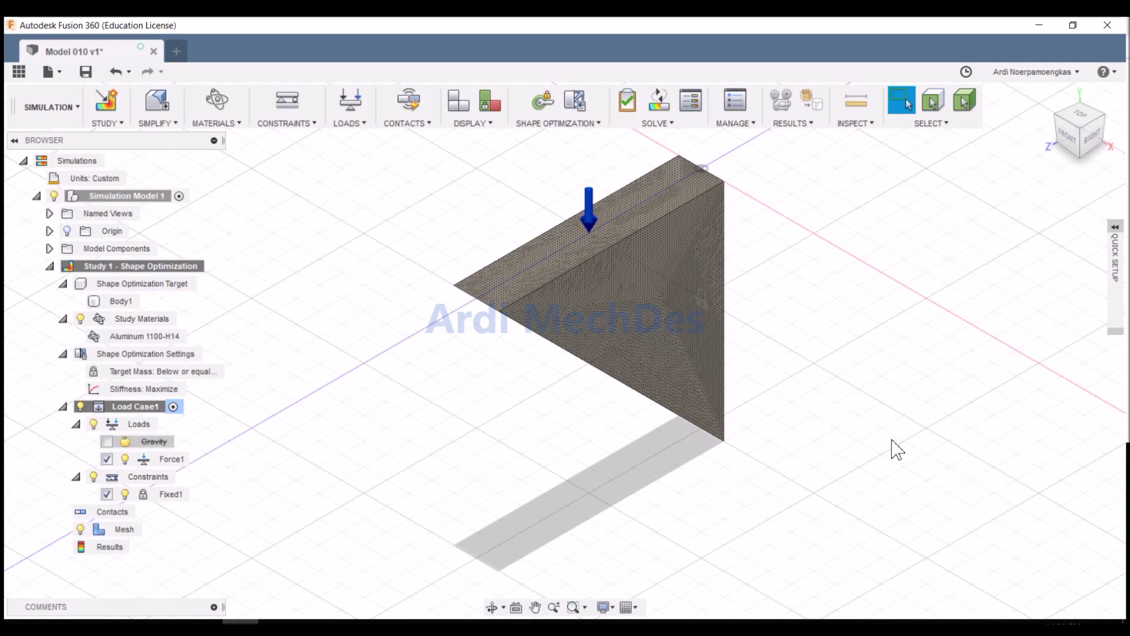
{"action": "left_click", "coordinate": [660, 101]}
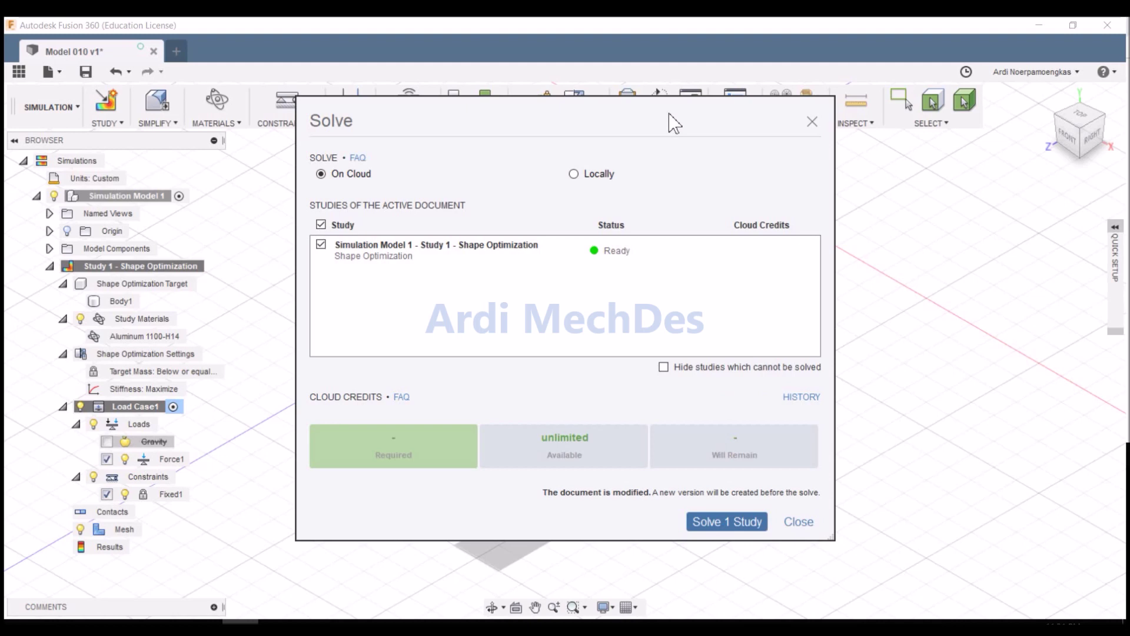
Step: Solve the shape optimization study on the cloud and dismiss the completed job status
{"action": "left_click", "coordinate": [731, 525]}
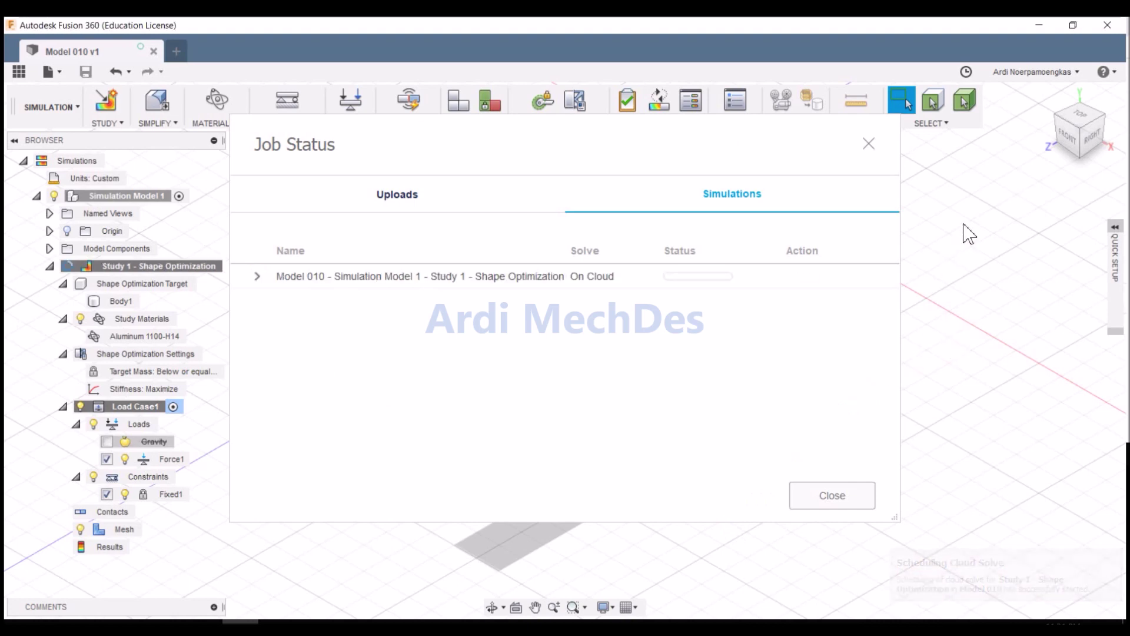
{"action": "left_click", "coordinate": [853, 501]}
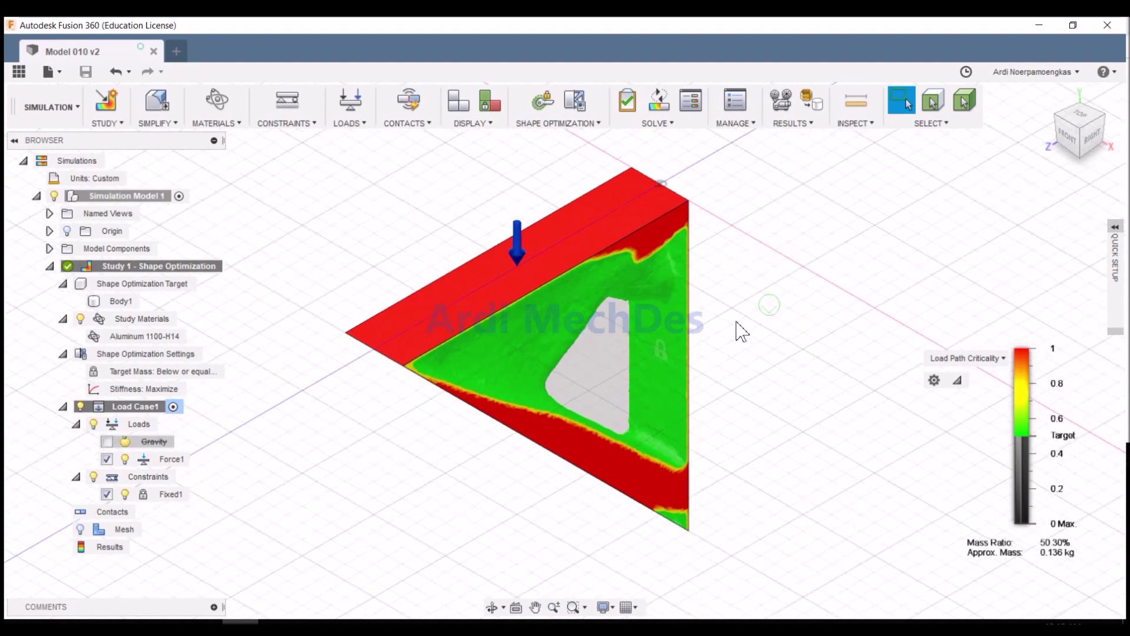
Step: Orbit and reposition the view to inspect the load path criticality result and its central cutout
{"action": "middle_click_drag", "start_coordinate": [727, 358], "coordinate": [779, 335], "text": "shift"}
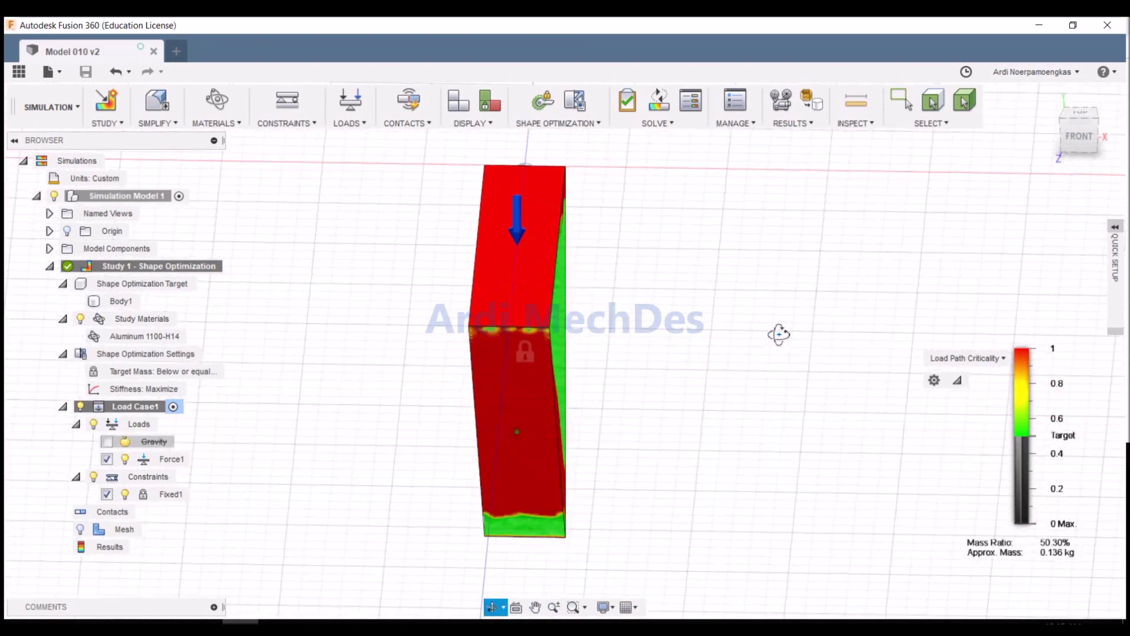
{"action": "key", "text": "Escape"}
{"action": "mouse_move", "coordinate": [626, 423]}
{"action": "middle_mouse_down"}
{"action": "mouse_move", "coordinate": [725, 396]}
{"action": "mouse_move", "coordinate": [669, 403]}
{"action": "mouse_move", "coordinate": [698, 392]}
{"action": "mouse_move", "coordinate": [651, 383]}
{"action": "mouse_move", "coordinate": [759, 343]}
{"action": "mouse_move", "coordinate": [603, 408]}
{"action": "mouse_move", "coordinate": [671, 374]}
{"action": "mouse_move", "coordinate": [714, 421]}
{"action": "mouse_move", "coordinate": [661, 434]}
{"action": "mouse_move", "coordinate": [472, 416]}
{"action": "mouse_move", "coordinate": [442, 457]}
{"action": "mouse_move", "coordinate": [462, 388]}
{"action": "mouse_move", "coordinate": [494, 406]}
{"action": "mouse_move", "coordinate": [477, 449]}
{"action": "middle_mouse_up"}
{"action": "key", "text": "Escape"}
{"action": "key", "text": "Escape"}
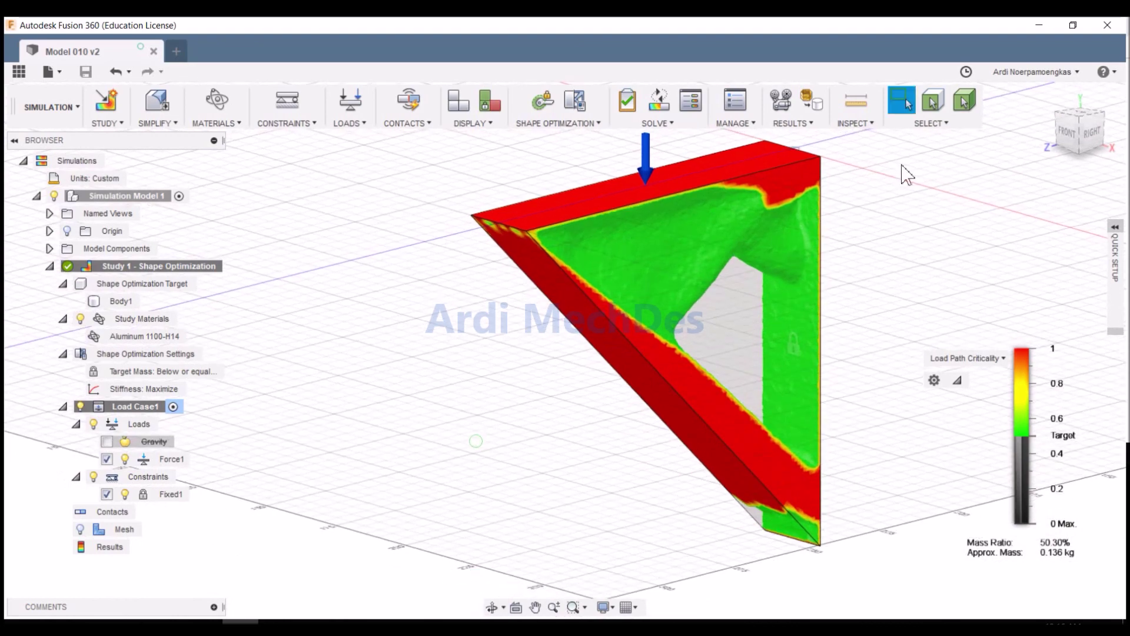
Step: Adjust the Target threshold to give a 50.16% mass ratio at about 0.135 kg
{"action": "middle_click_drag", "start_coordinate": [889, 269], "coordinate": [804, 300]}
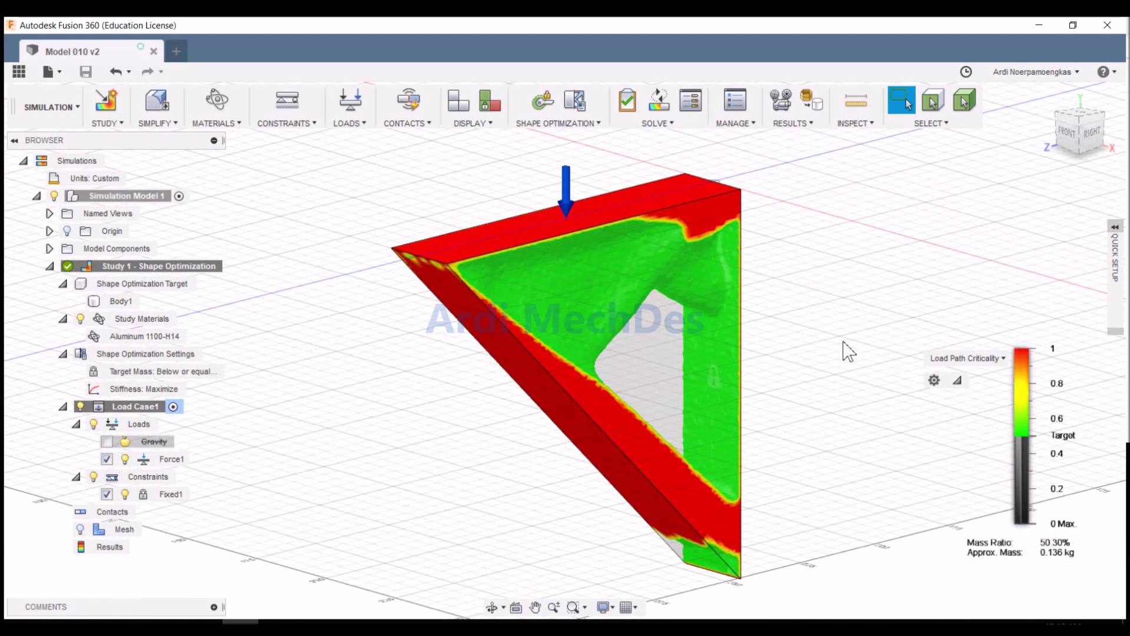
{"action": "mouse_move", "coordinate": [1015, 436]}
{"action": "mouse_move", "coordinate": [1011, 439]}
{"action": "left_mouse_down"}
{"action": "mouse_move", "coordinate": [1010, 525]}
{"action": "mouse_move", "coordinate": [1018, 465]}
{"action": "mouse_move", "coordinate": [1007, 352]}
{"action": "mouse_move", "coordinate": [1003, 437]}
{"action": "left_mouse_up"}
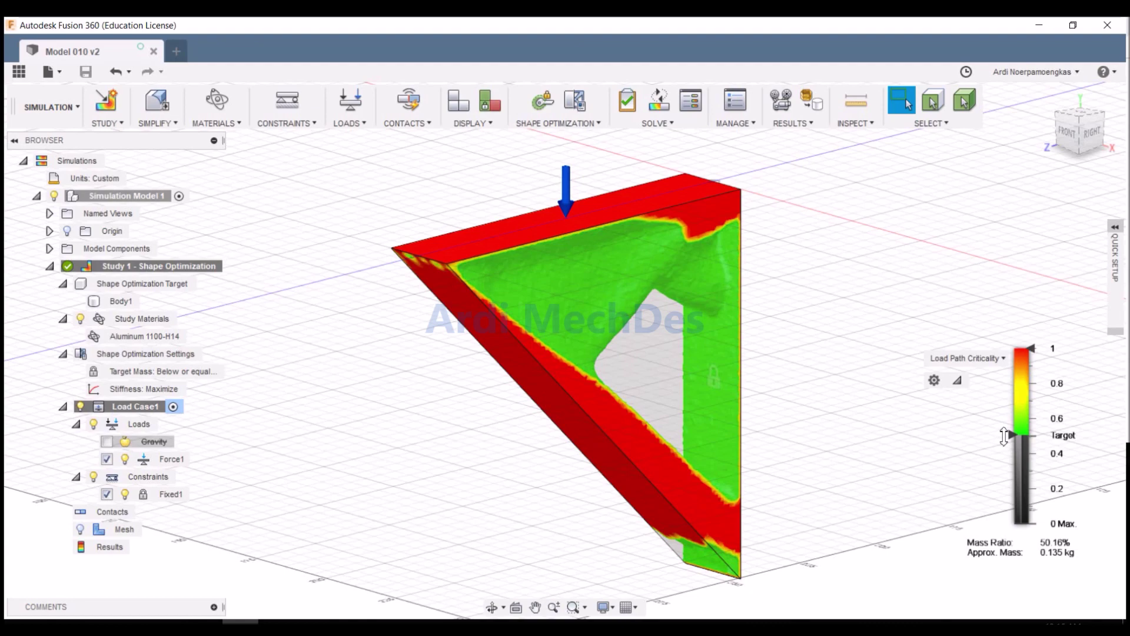